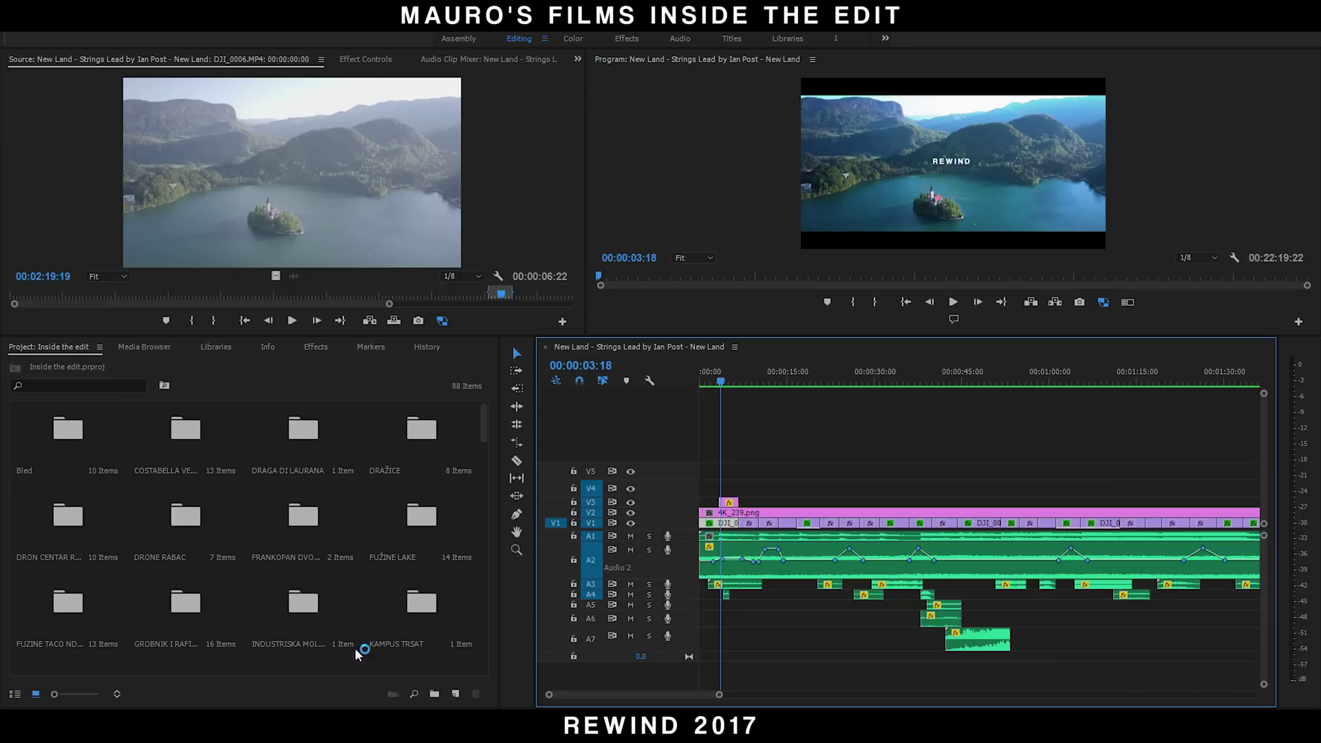
- Browse the Project panel bins, open FUŽINE LAKE as its own bin, then select the Media/Cache/Proxy (D:) drive
{"action": "scroll", "coordinate": [300, 546], "scroll_direction": "down", "scroll_amount": 10}
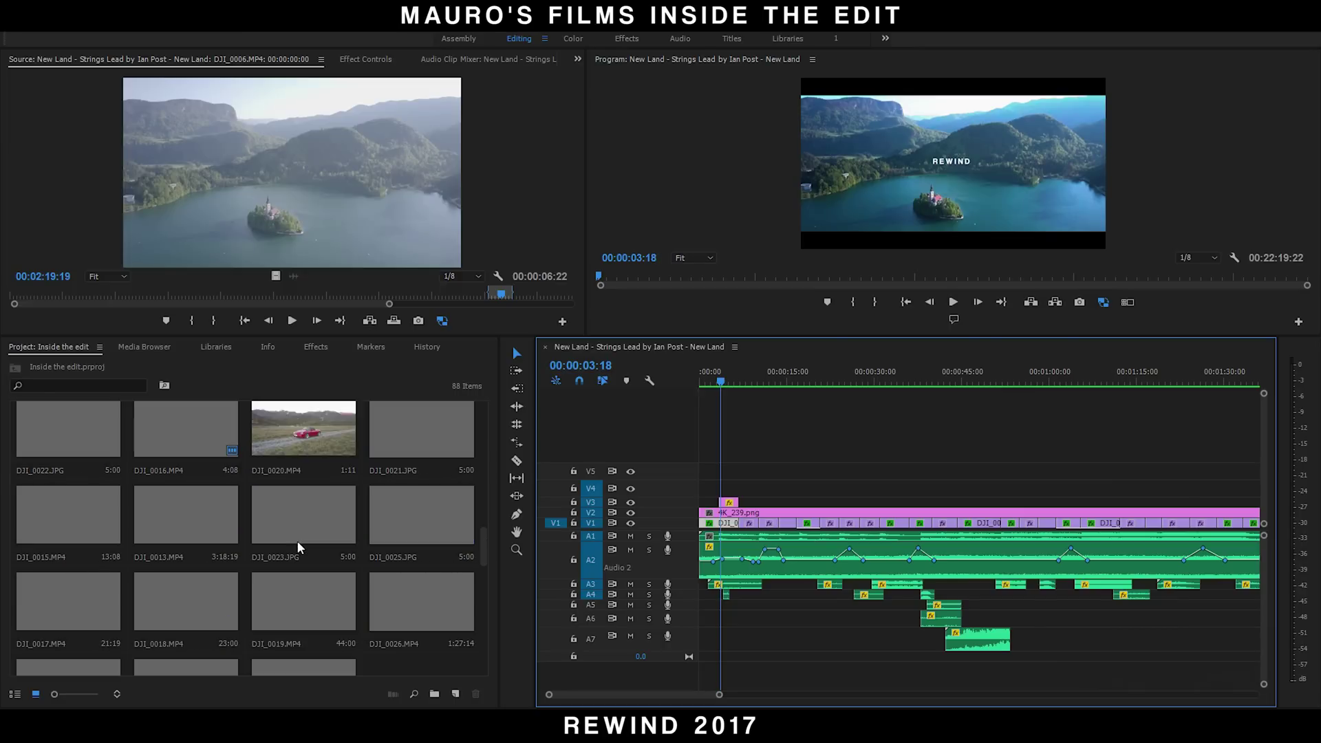
{"action": "scroll", "coordinate": [300, 547], "scroll_direction": "up", "scroll_amount": 5}
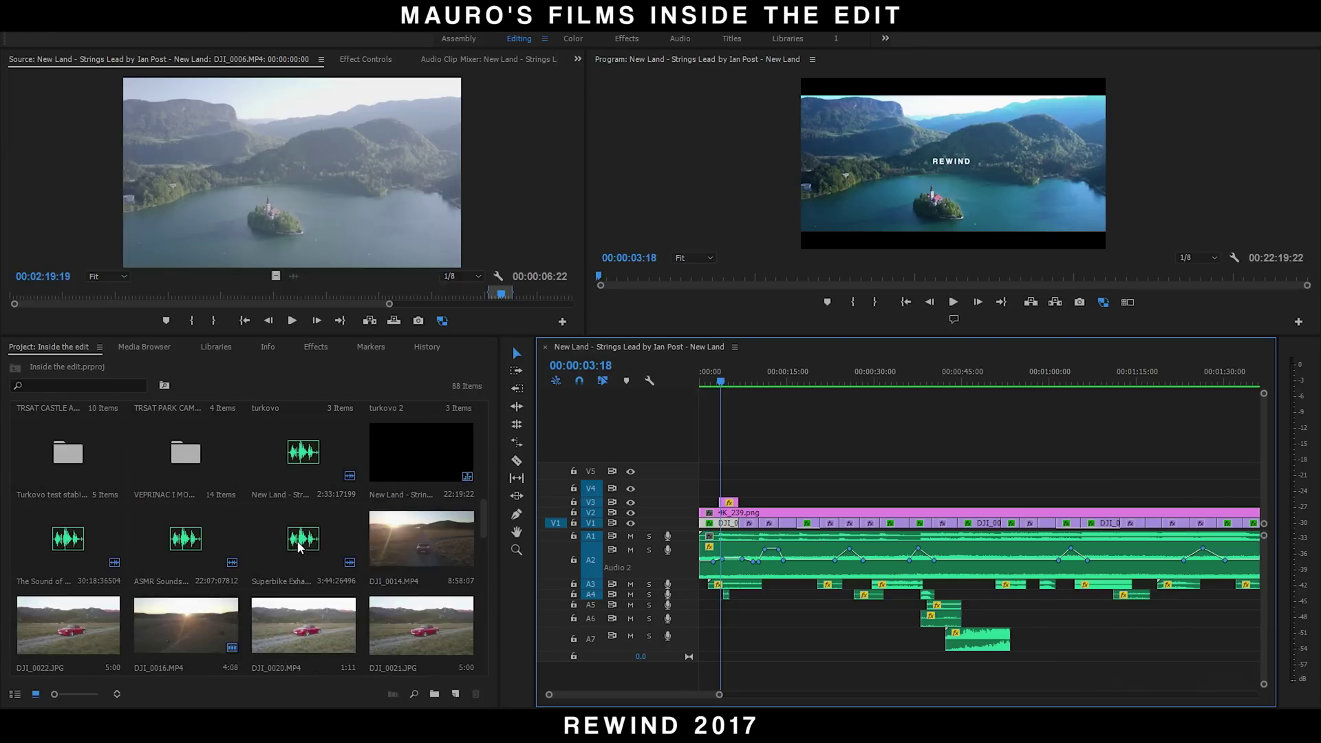
{"action": "scroll", "coordinate": [300, 547], "scroll_direction": "up", "scroll_amount": 5}
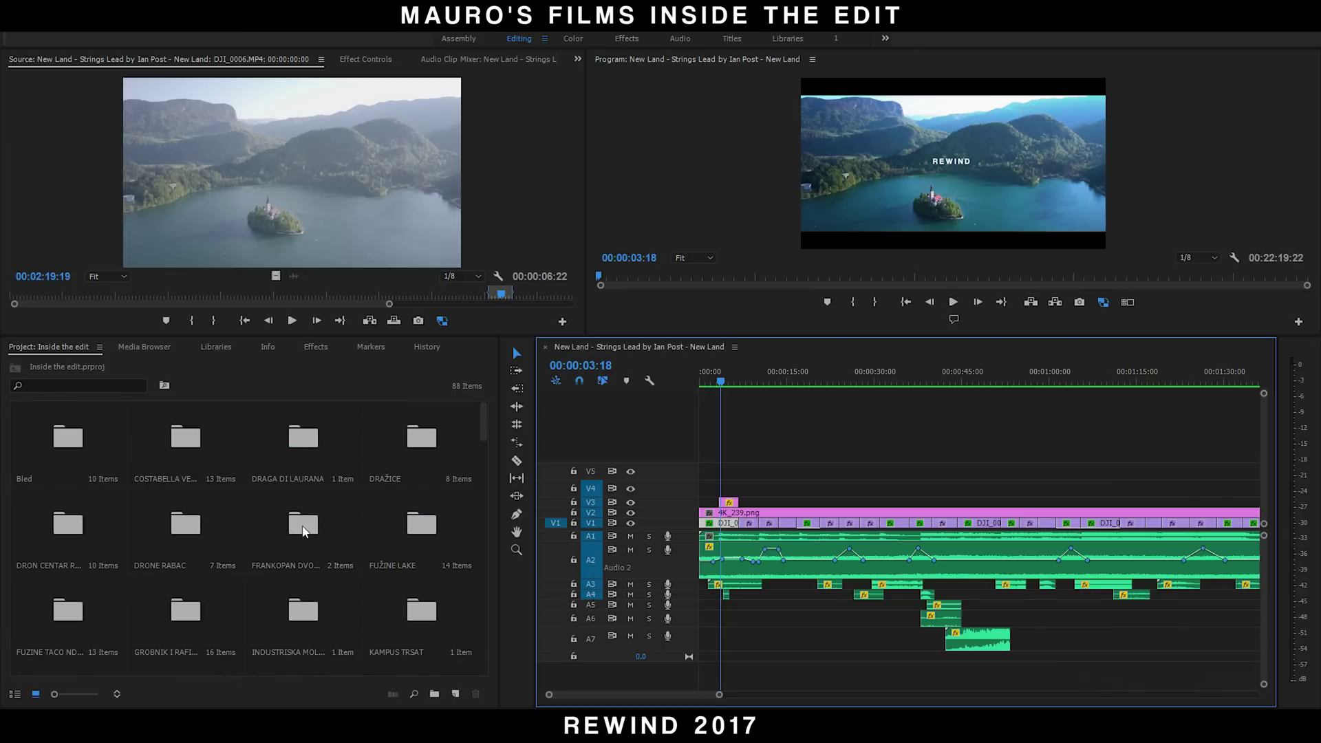
{"action": "scroll", "coordinate": [237, 509], "scroll_direction": "down", "scroll_amount": 5}
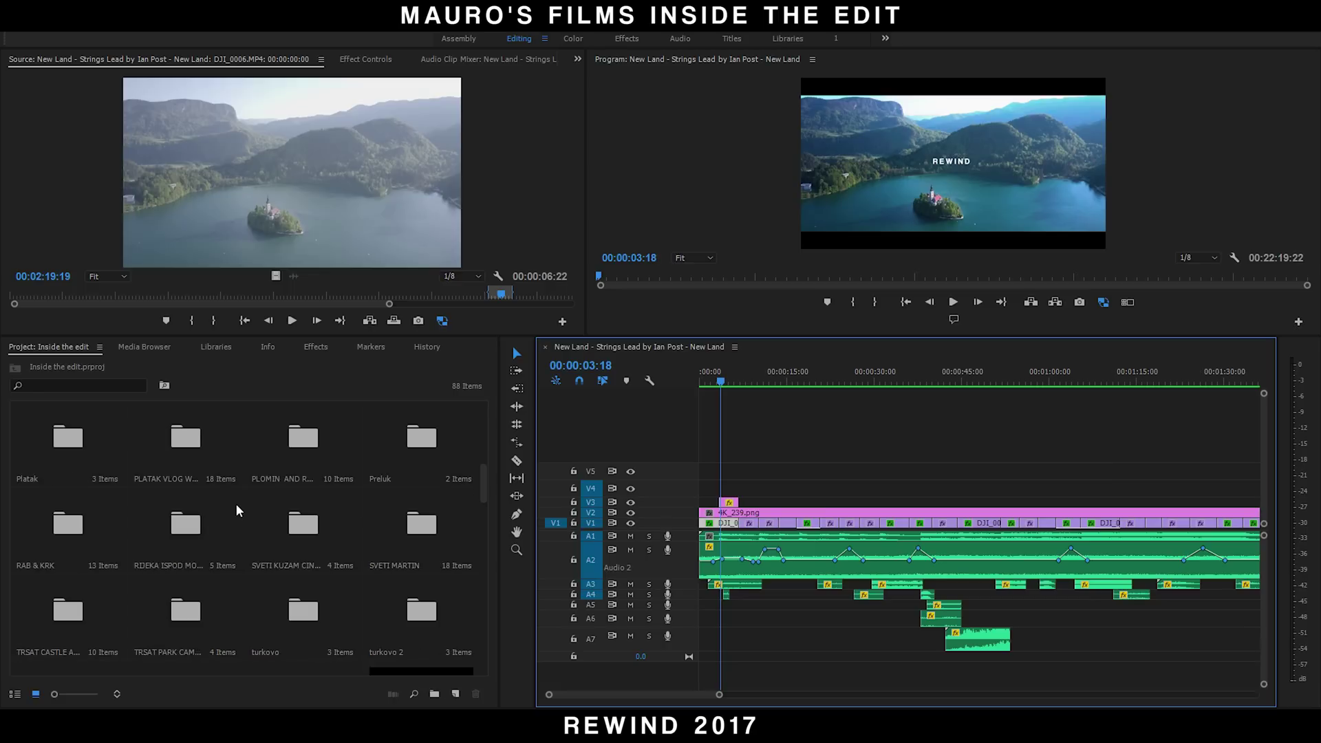
{"action": "scroll", "coordinate": [237, 510], "scroll_direction": "up", "scroll_amount": 4}
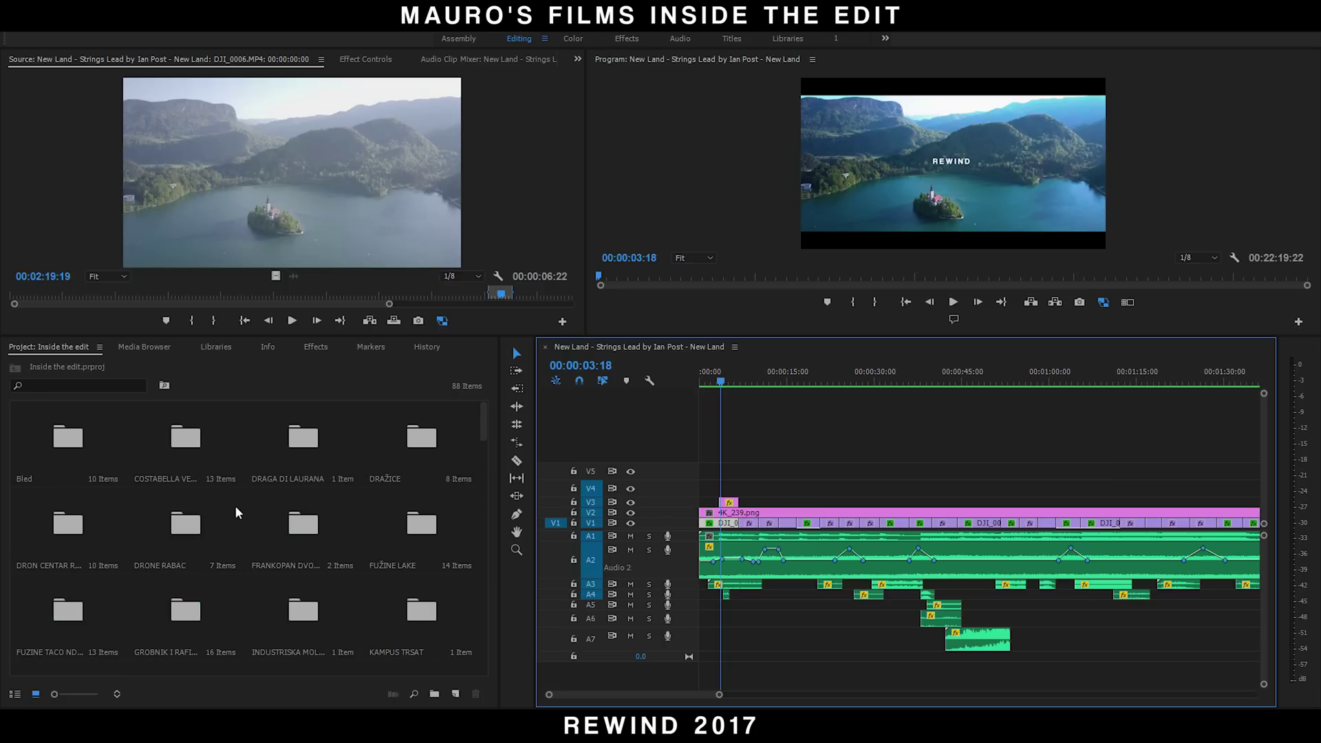
{"action": "double_click", "coordinate": [65, 441]}
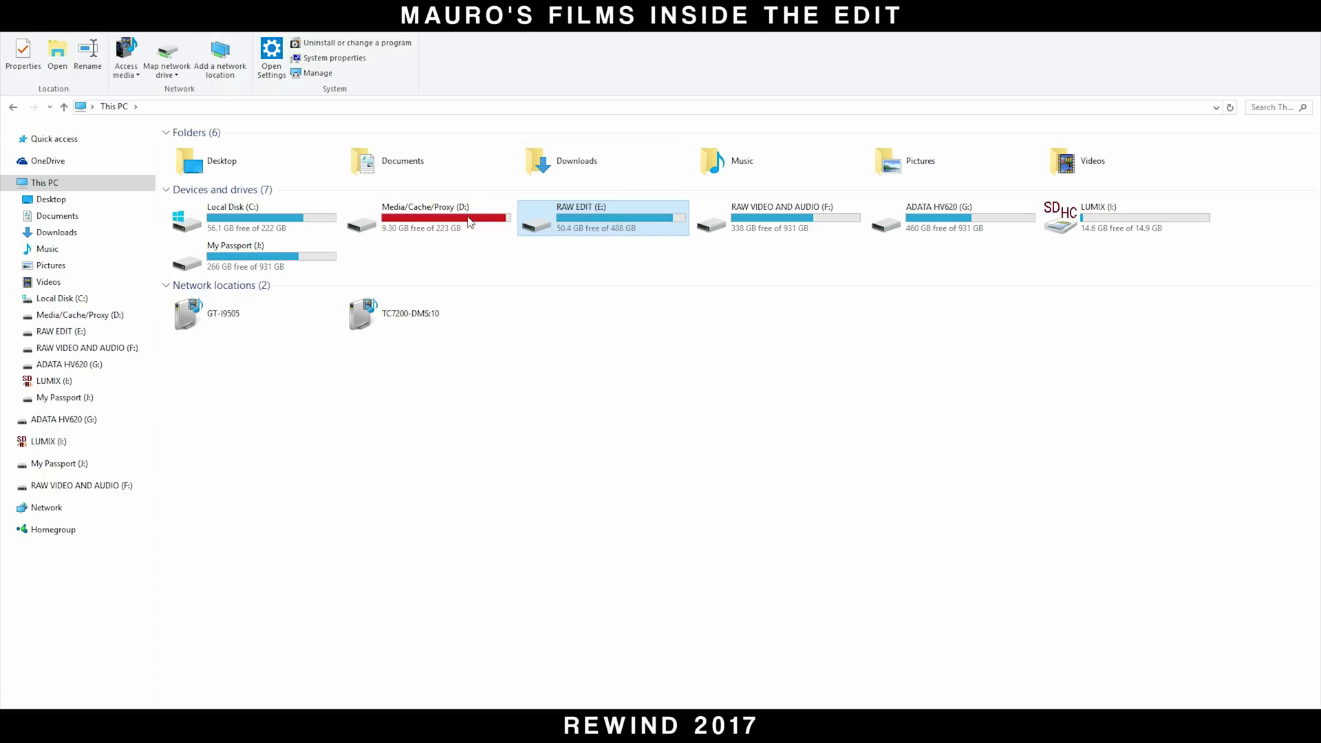
{"action": "left_click", "coordinate": [446, 230]}
- Check the RAW EDIT (E:) and Media/Cache/Proxy (D:) drives, then clear DJI_0029 and another unwanted clip
{"action": "left_click", "coordinate": [618, 225]}
{"action": "left_click", "coordinate": [448, 229]}
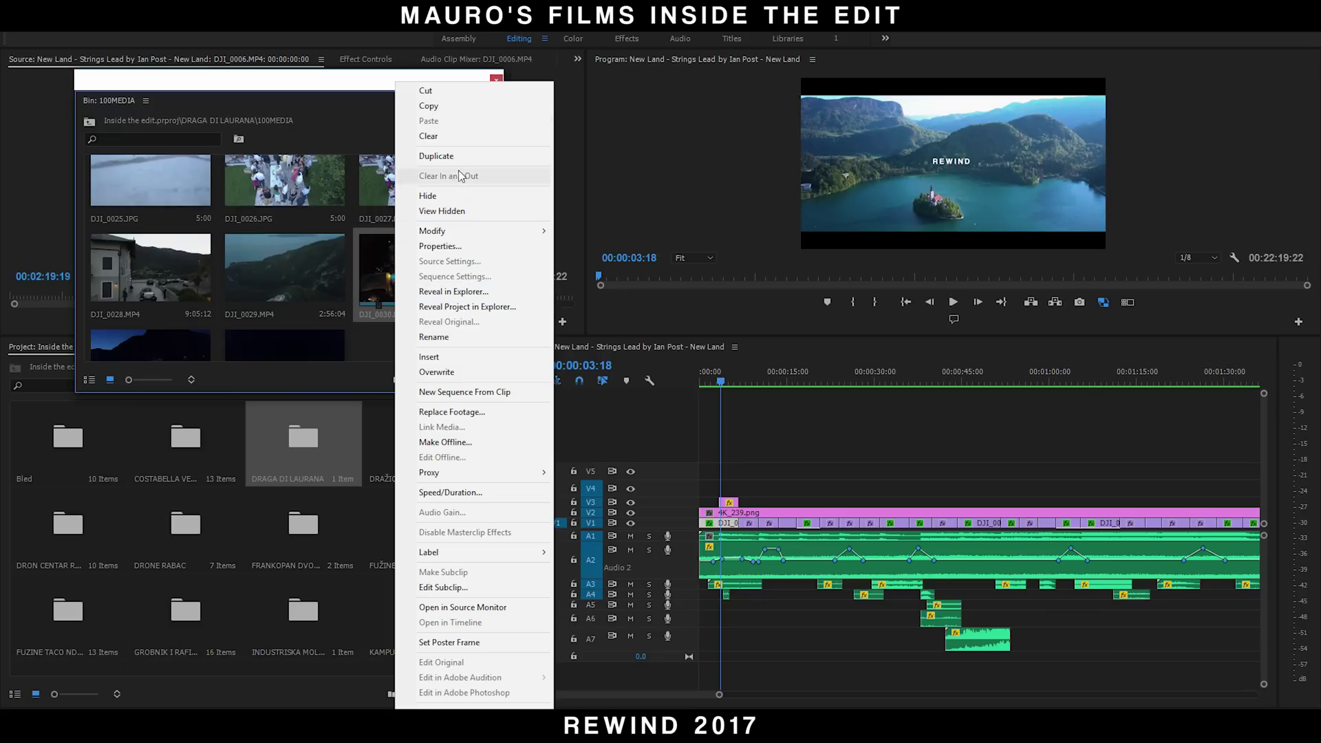
{"action": "left_click", "coordinate": [458, 141]}
{"action": "right_click", "coordinate": [317, 272]}
{"action": "left_click", "coordinate": [372, 136]}
{"action": "right_click", "coordinate": [397, 310]}
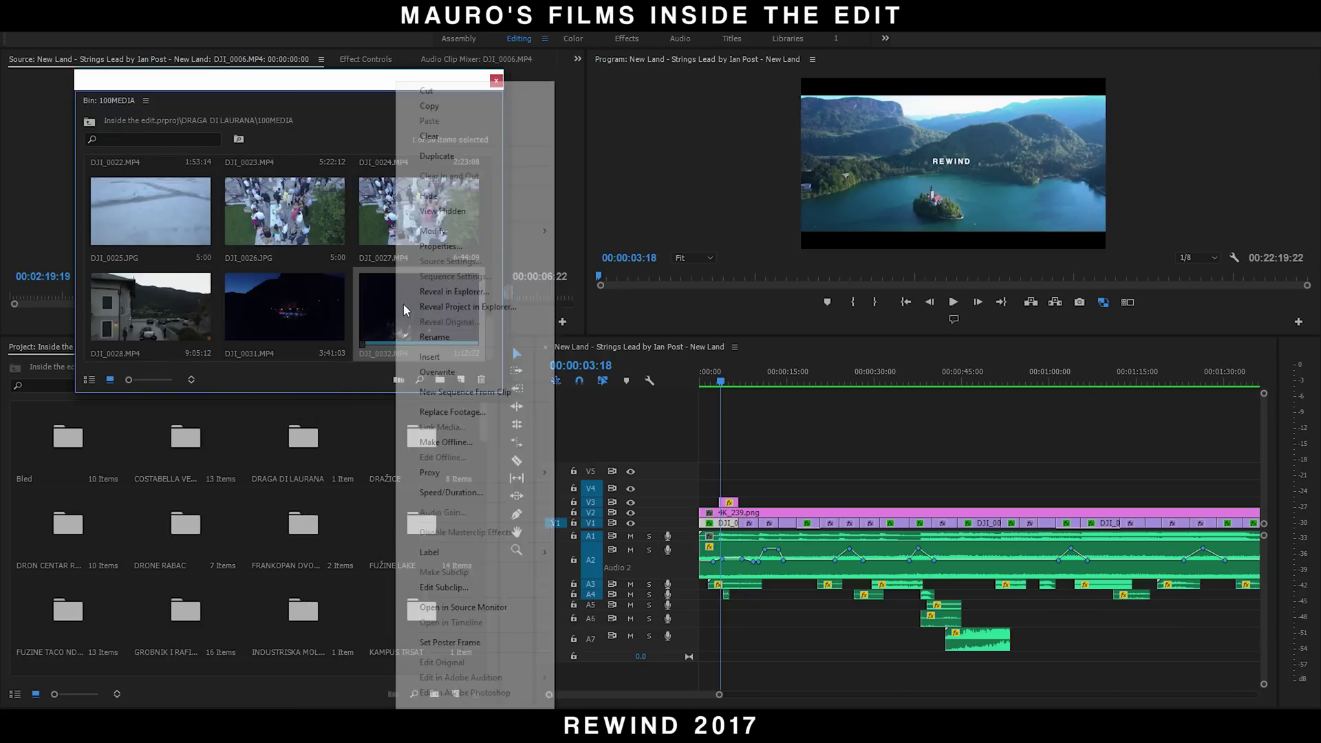
{"action": "left_click", "coordinate": [454, 141]}
- Clear DJI_0032 and two more unwanted clips from the 100MEDIA bin
{"action": "right_click", "coordinate": [292, 213]}
{"action": "left_click", "coordinate": [331, 135]}
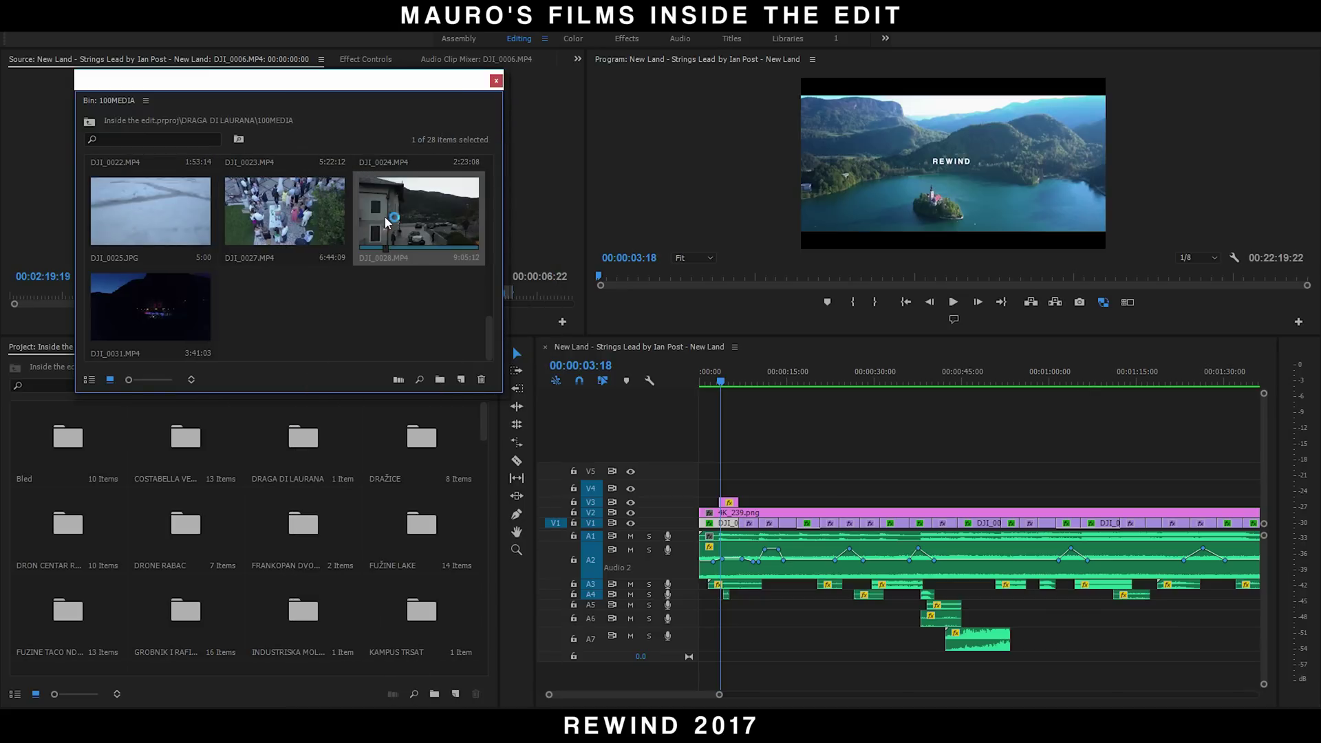
{"action": "right_click", "coordinate": [379, 220]}
{"action": "left_click", "coordinate": [442, 136]}
{"action": "right_click", "coordinate": [316, 214]}
{"action": "left_click", "coordinate": [421, 139]}
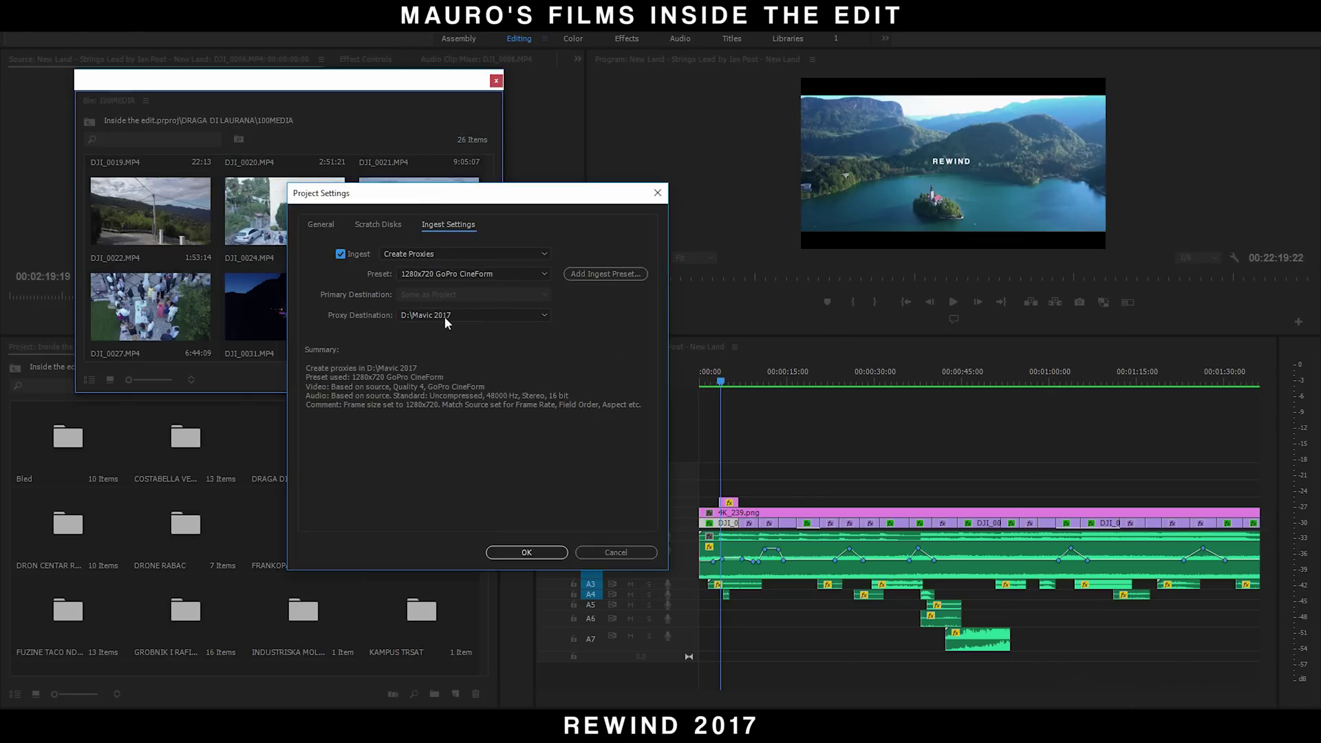
- Turn off proxy creation on ingest in Project Settings, then scrub through the sequence
{"action": "left_click", "coordinate": [341, 254]}
{"action": "key", "text": "Return"}
{"action": "left_click_drag", "start_coordinate": [906, 383], "coordinate": [1135, 410]}
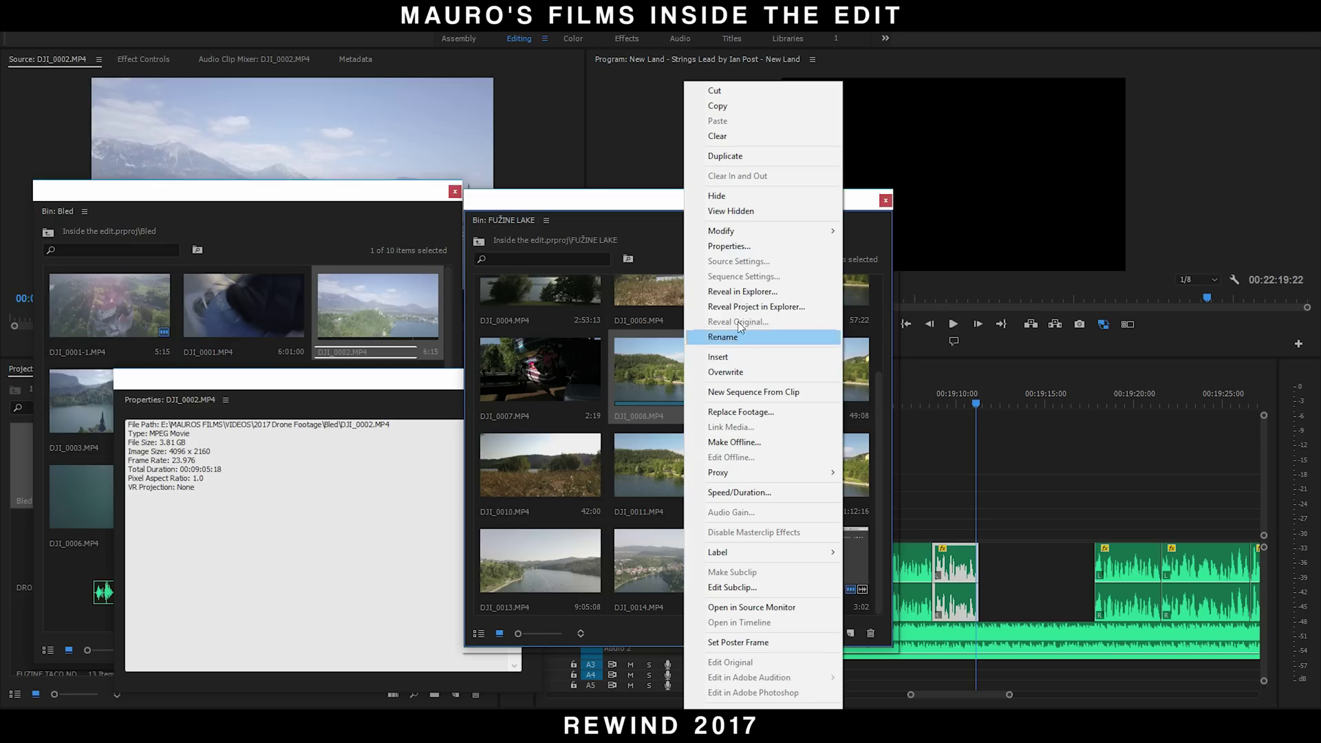
- Open the Properties windows for DJI_0008.MP4 and DJI_0002.MP4
{"action": "left_click", "coordinate": [728, 249]}
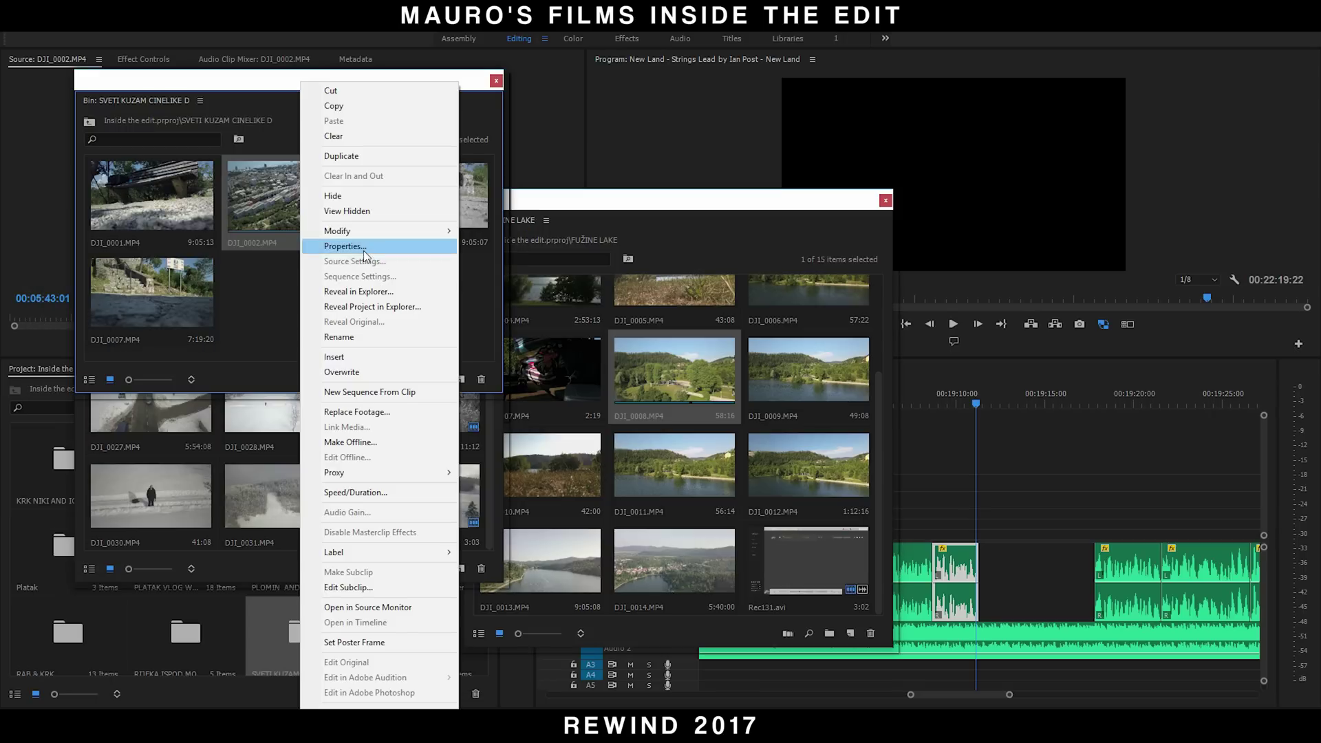
{"action": "left_click", "coordinate": [353, 249]}
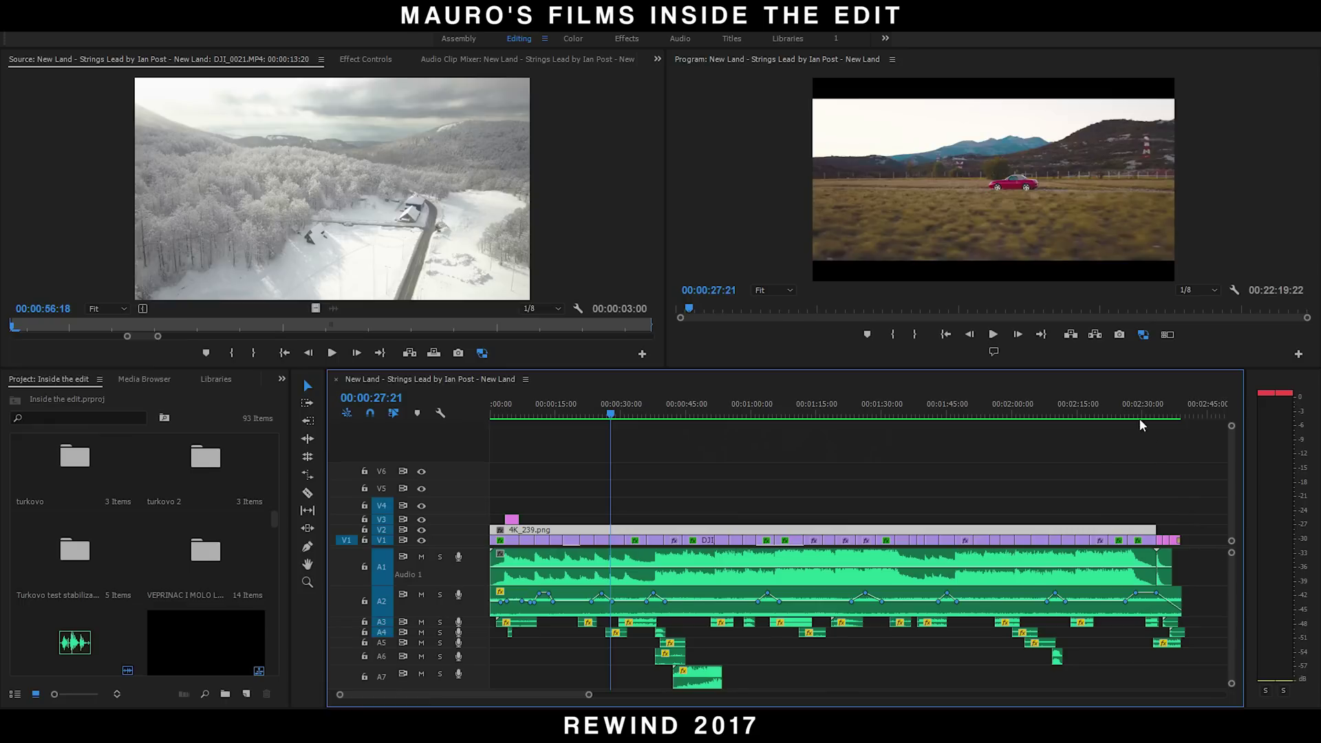
- Scrub to the closing thank-you card, deselect the A2 clip, then scrub back to 00:02:10:10
{"action": "left_click_drag", "start_coordinate": [578, 411], "coordinate": [1182, 422]}
{"action": "left_click", "coordinate": [334, 427]}
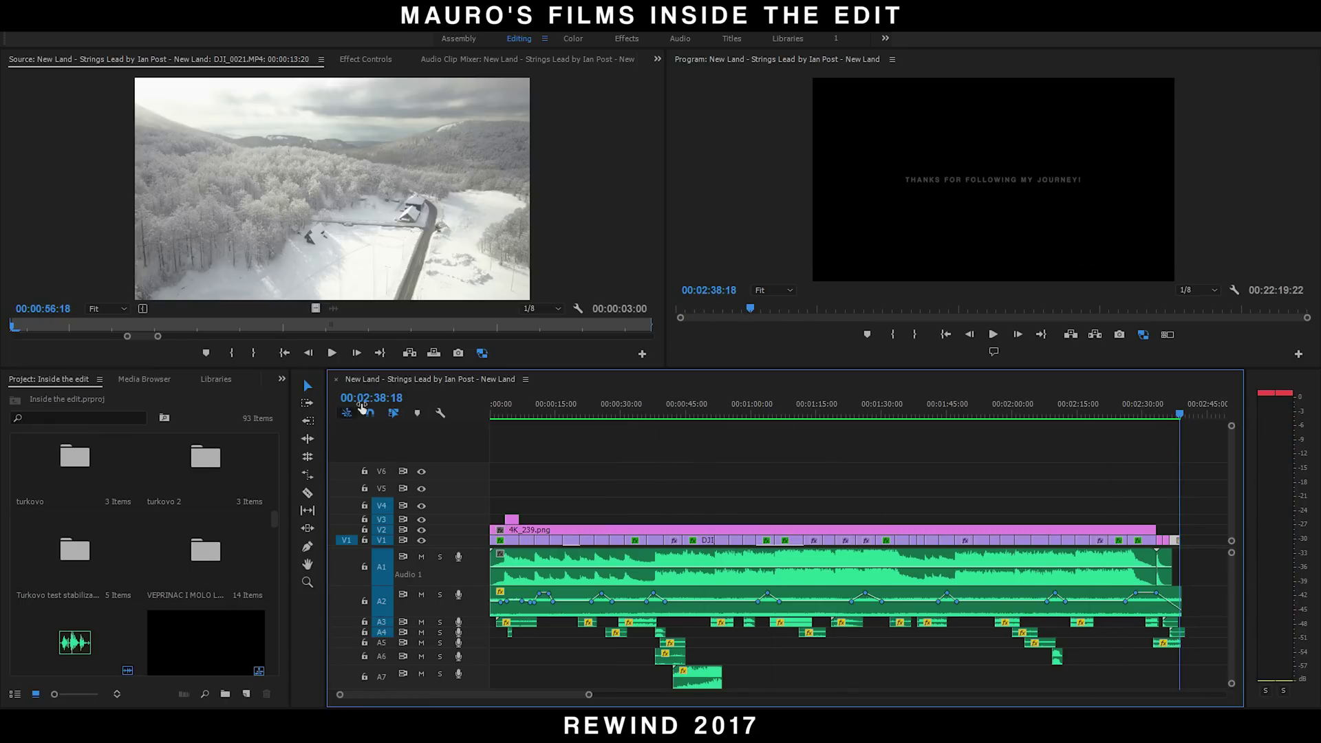
{"action": "left_click_drag", "start_coordinate": [1184, 417], "coordinate": [1060, 428]}
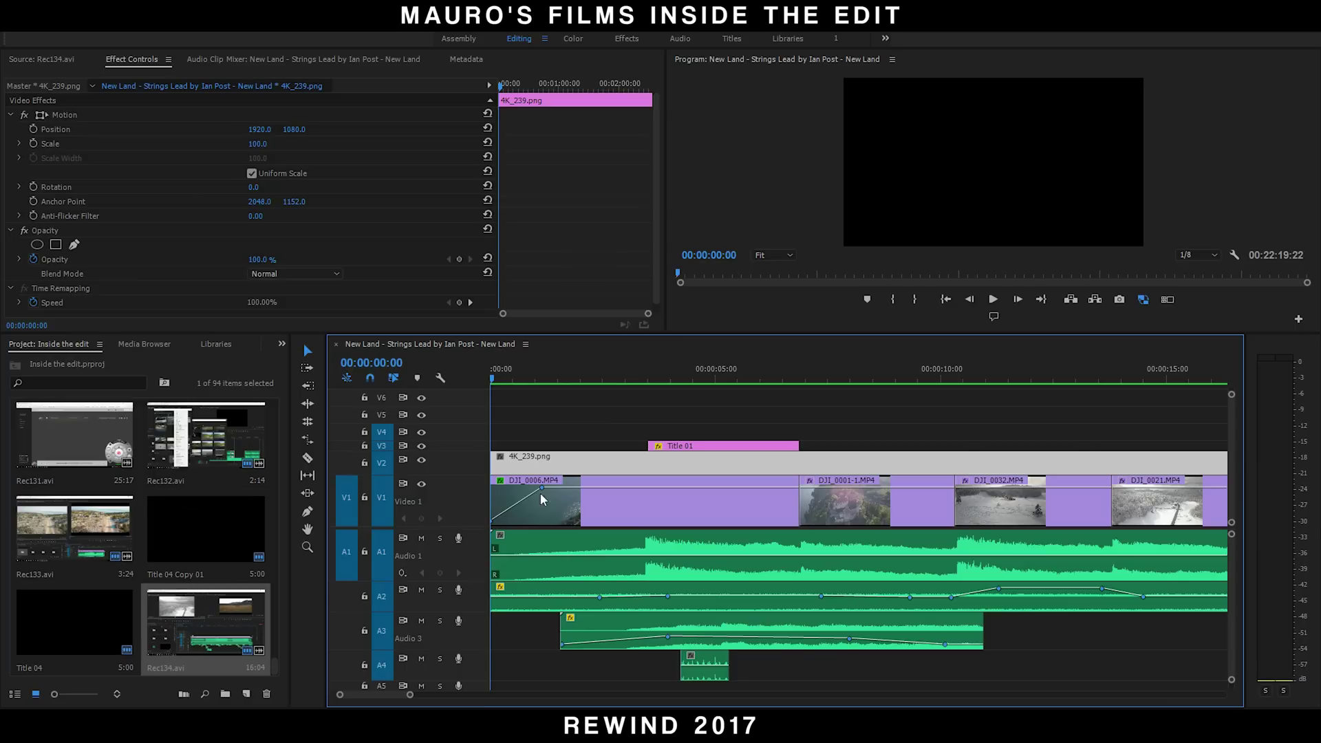
- Play and stop on the REWIND title, then scrub back to about 00:00:04:02 to review the mask reveal
{"action": "left_click", "coordinate": [996, 298]}
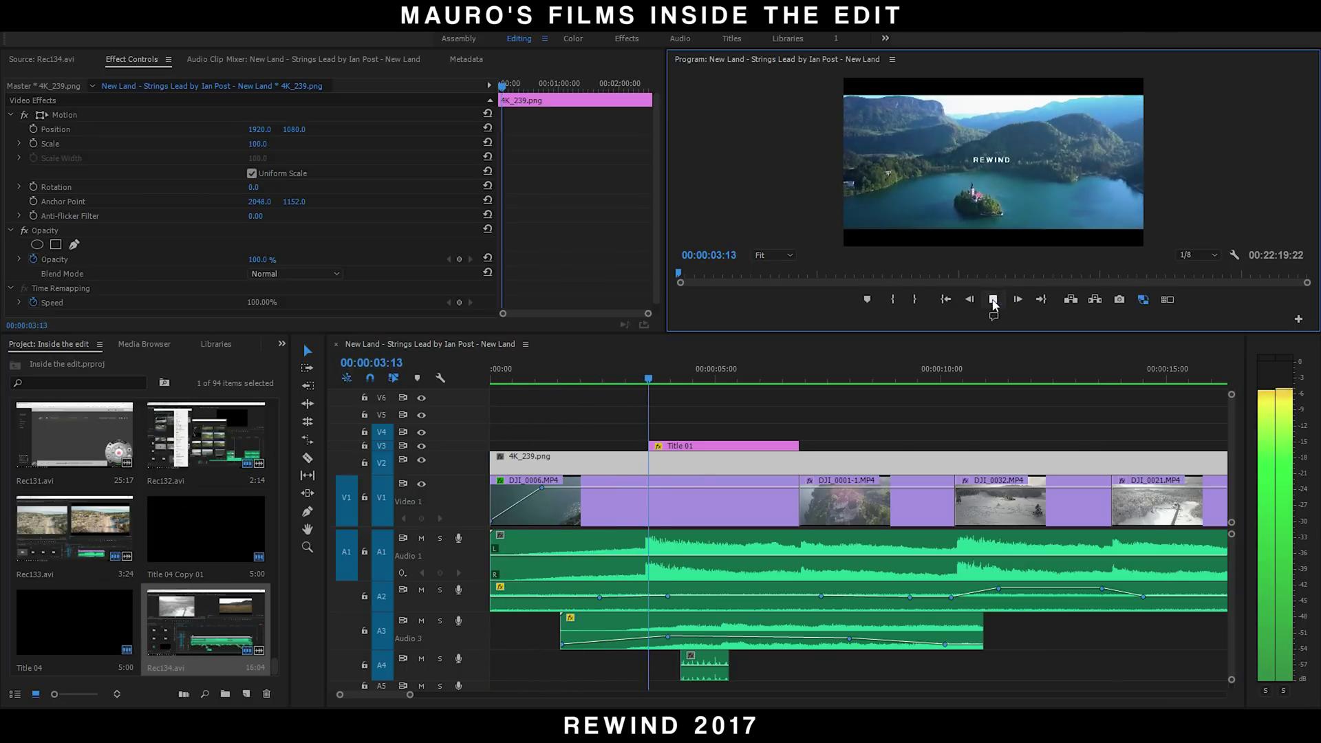
{"action": "left_click", "coordinate": [993, 299]}
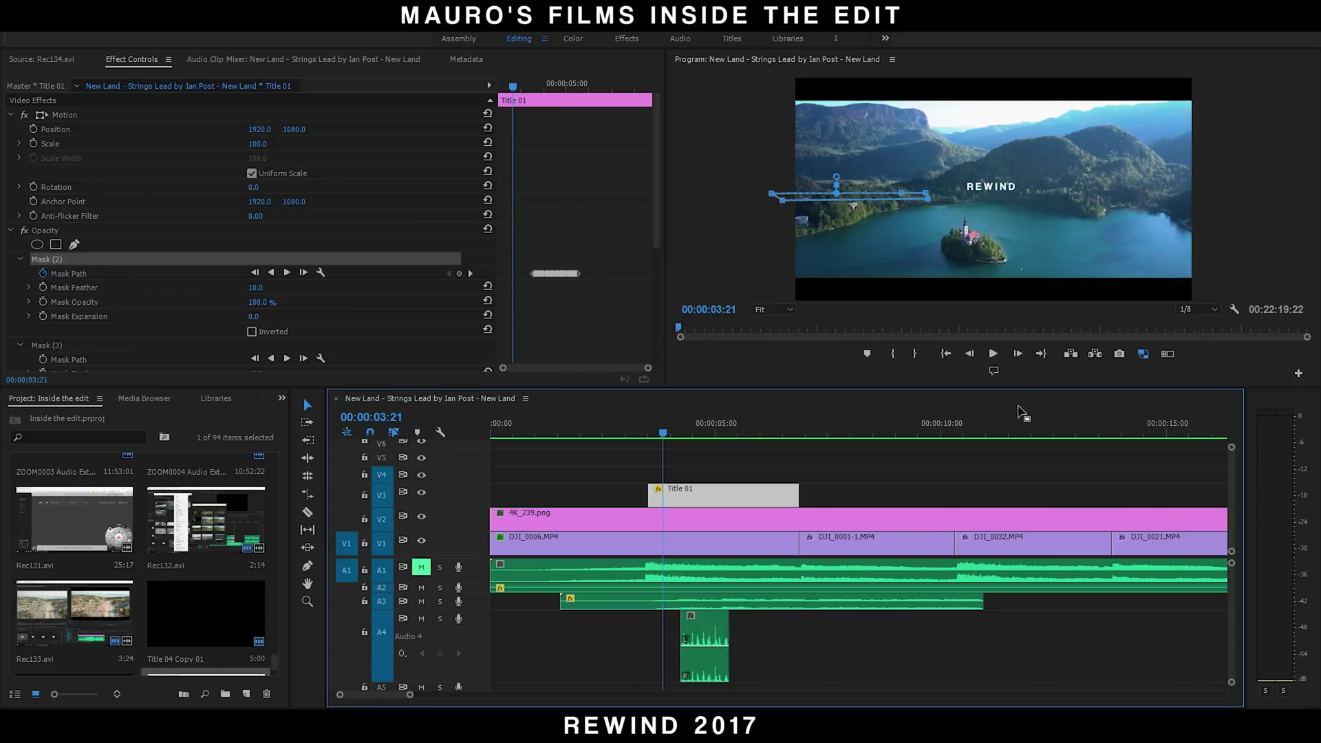
{"action": "left_click", "coordinate": [992, 353]}
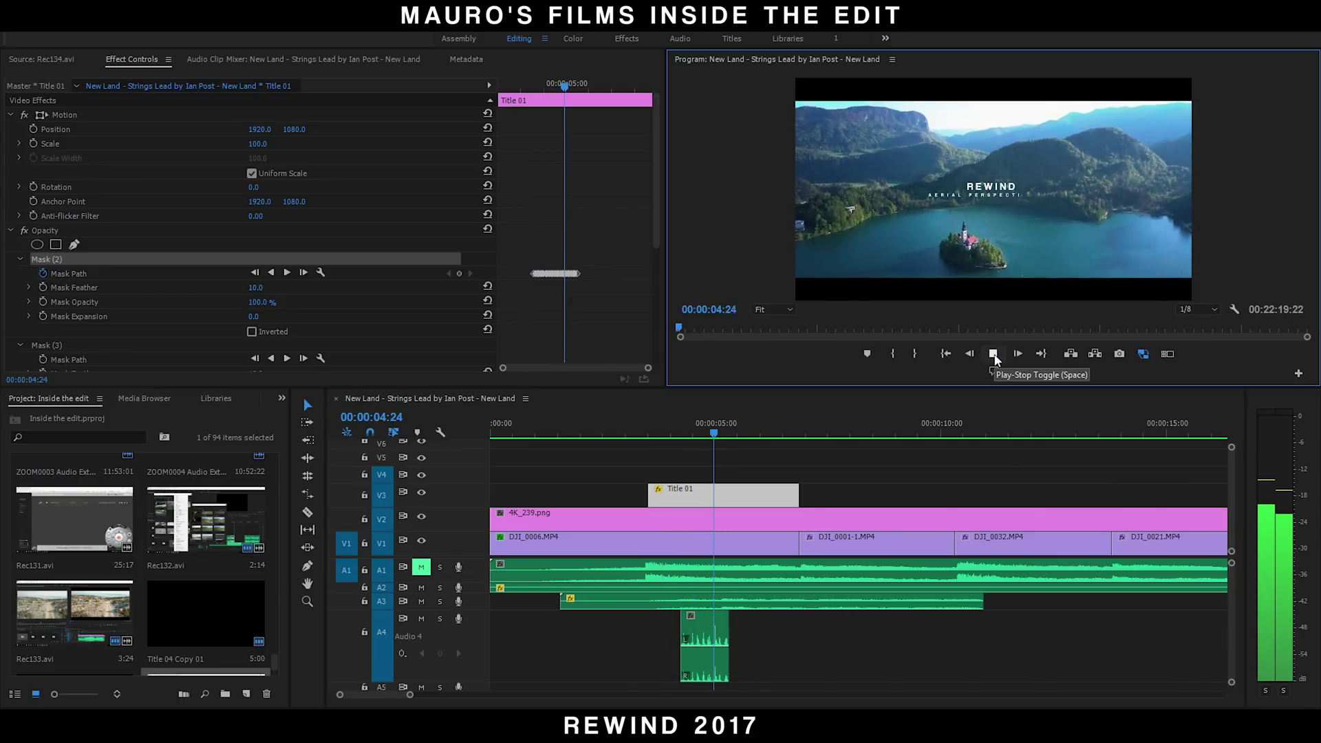
{"action": "key", "text": "space"}
{"action": "left_click", "coordinate": [750, 435]}
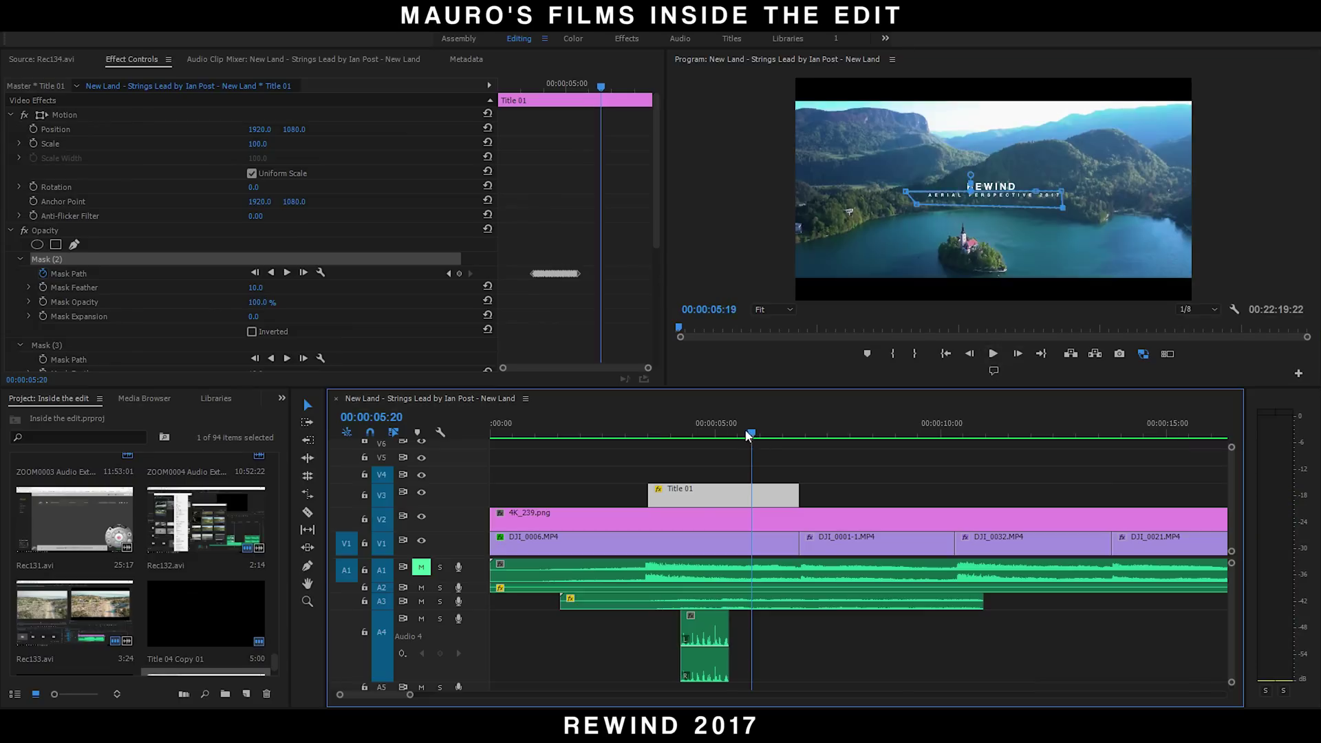
{"action": "left_click_drag", "start_coordinate": [748, 435], "coordinate": [677, 435]}
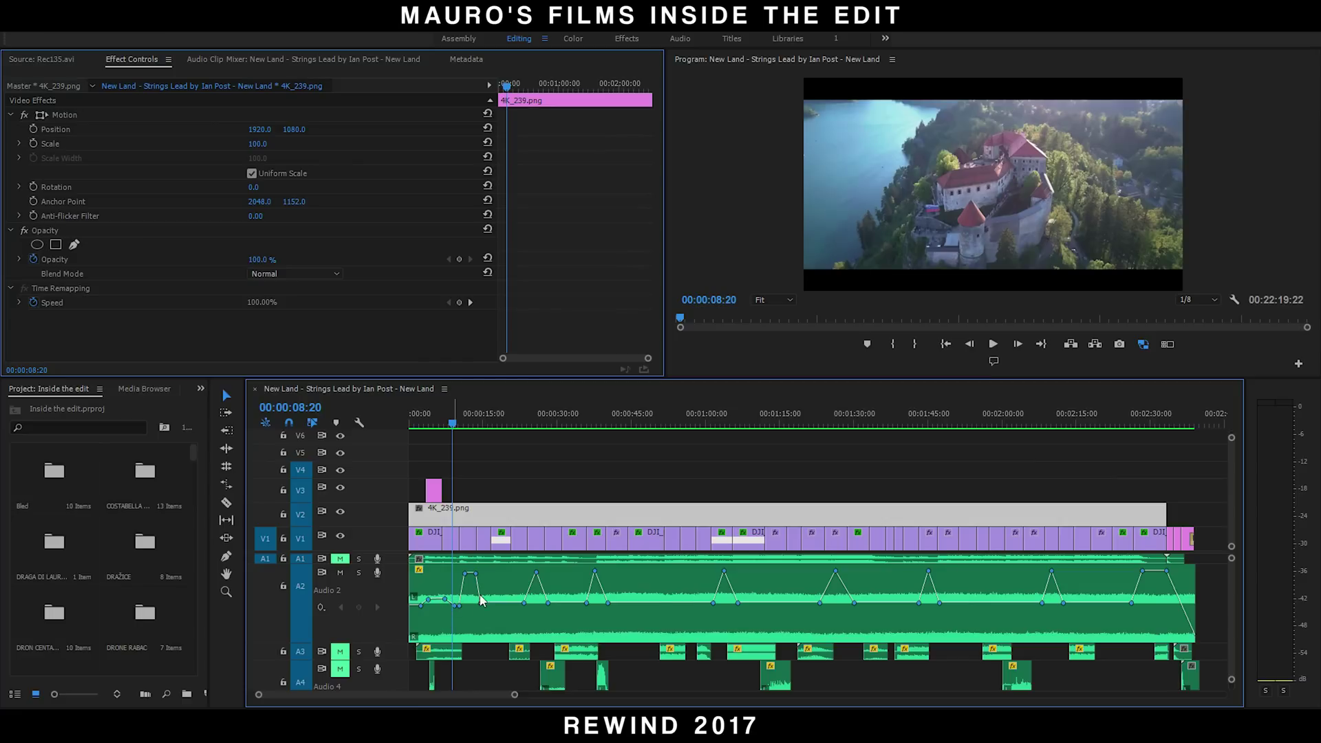
- Play from about 8 seconds to the snowy forest shot, then select the A2 Pure Arctic Wind clip
{"action": "left_click", "coordinate": [993, 344]}
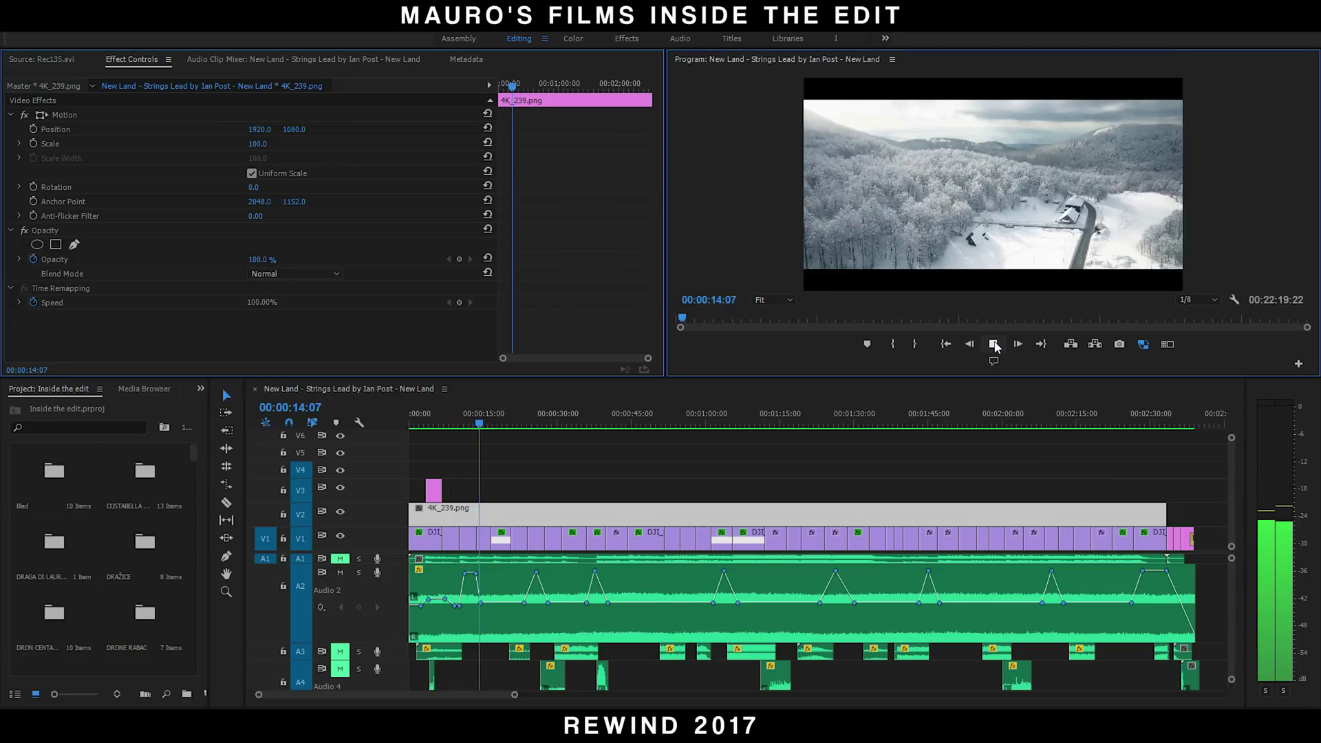
{"action": "left_click", "coordinate": [994, 343]}
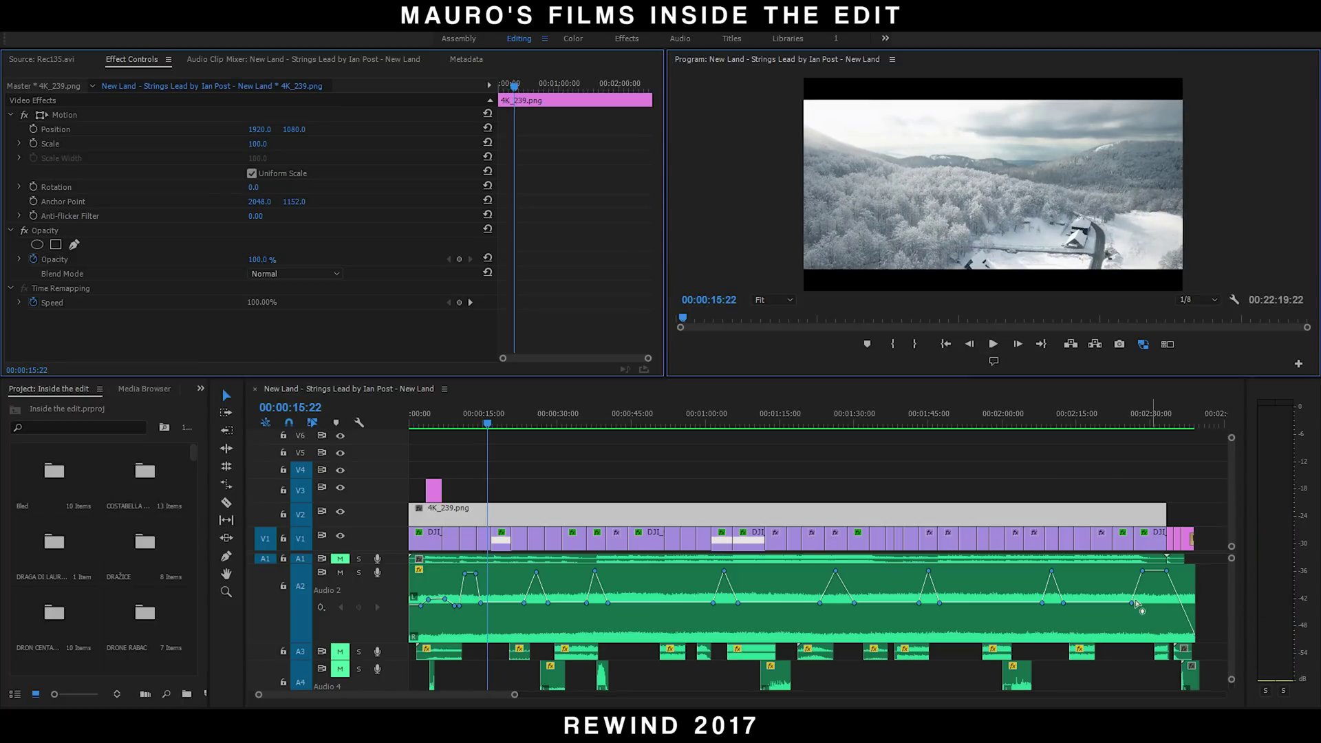
{"action": "left_click", "coordinate": [595, 572]}
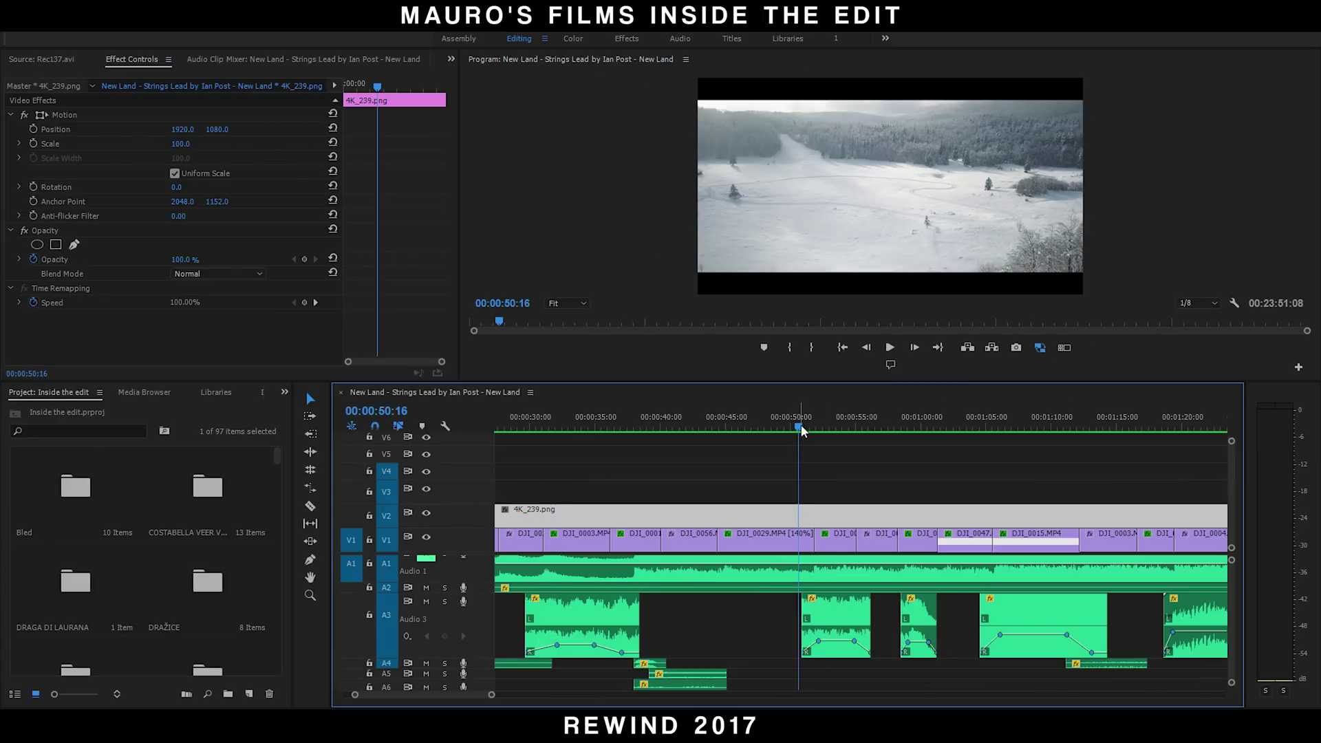
- Scrub the snowy field shot and play from around 50 seconds and the dirt path shot
{"action": "mouse_move", "coordinate": [801, 431]}
{"action": "left_mouse_down"}
{"action": "mouse_move", "coordinate": [874, 435]}
{"action": "mouse_move", "coordinate": [805, 432]}
{"action": "left_mouse_up"}
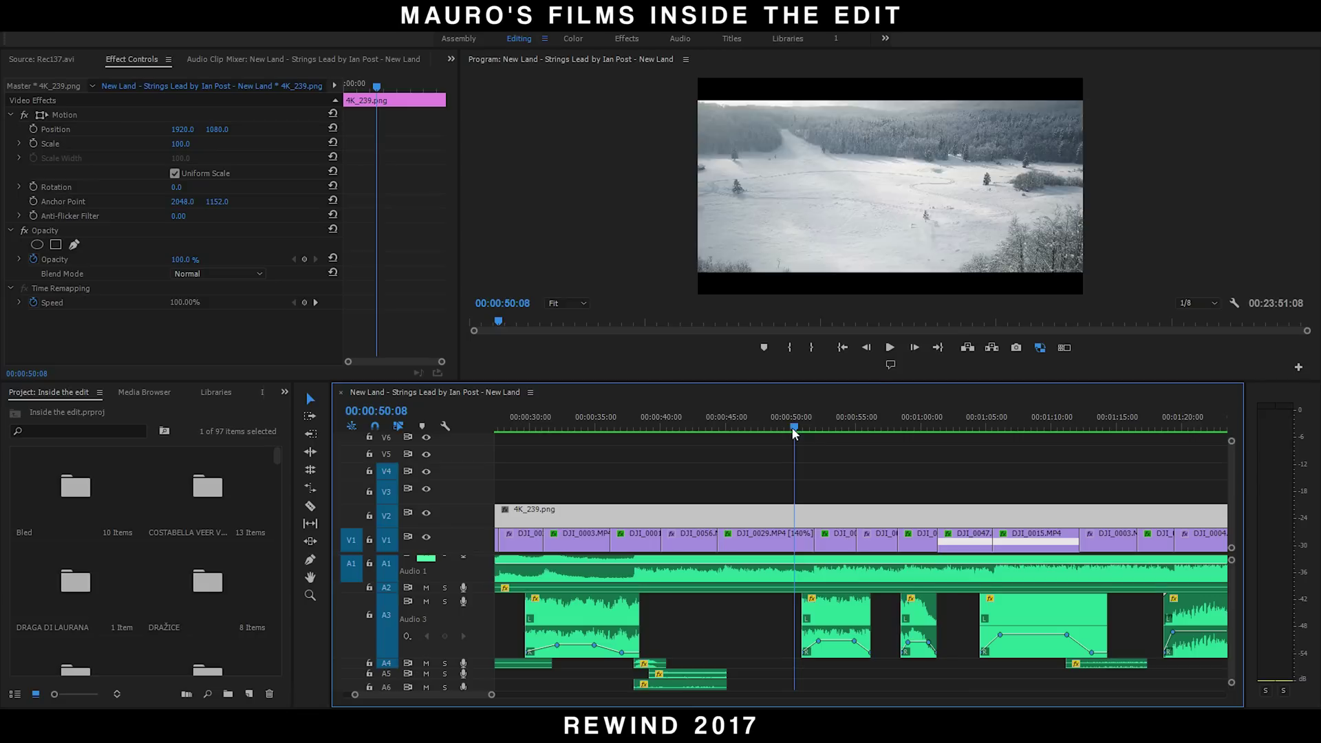
{"action": "left_click", "coordinate": [889, 347]}
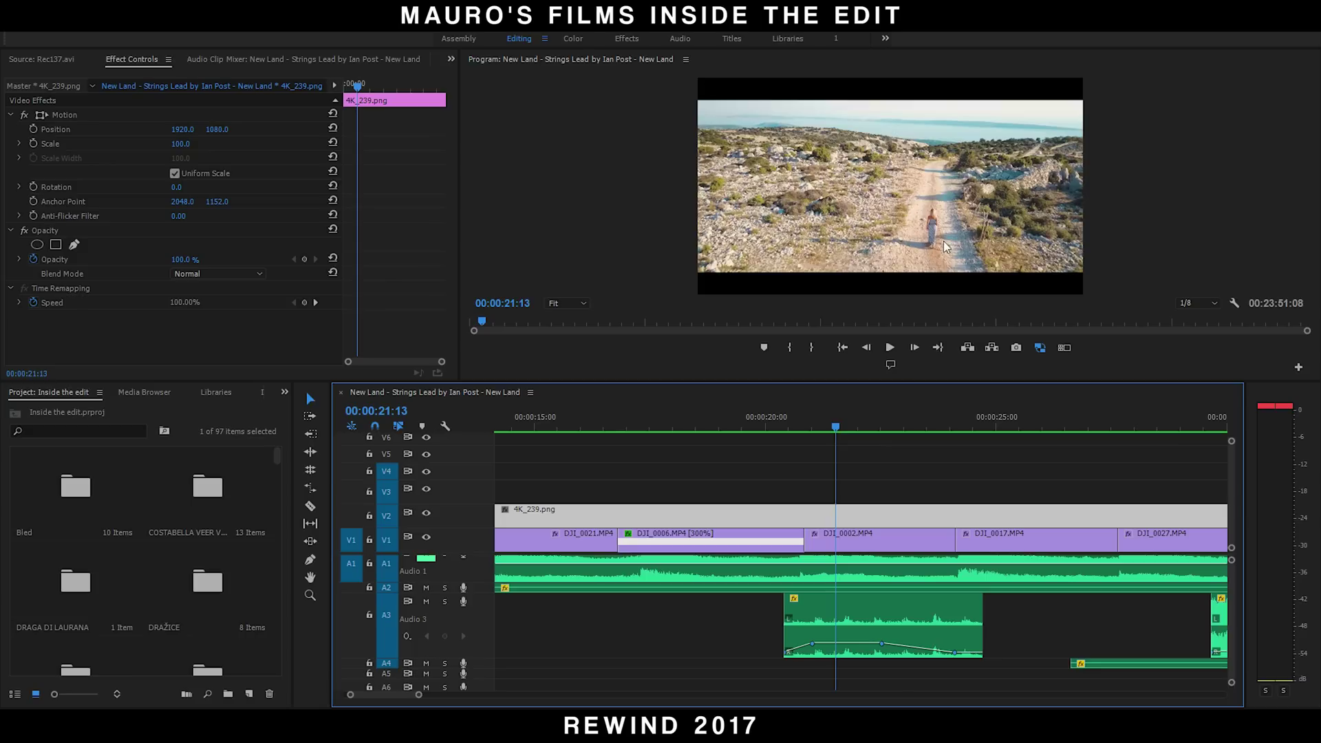
{"action": "left_click", "coordinate": [889, 348]}
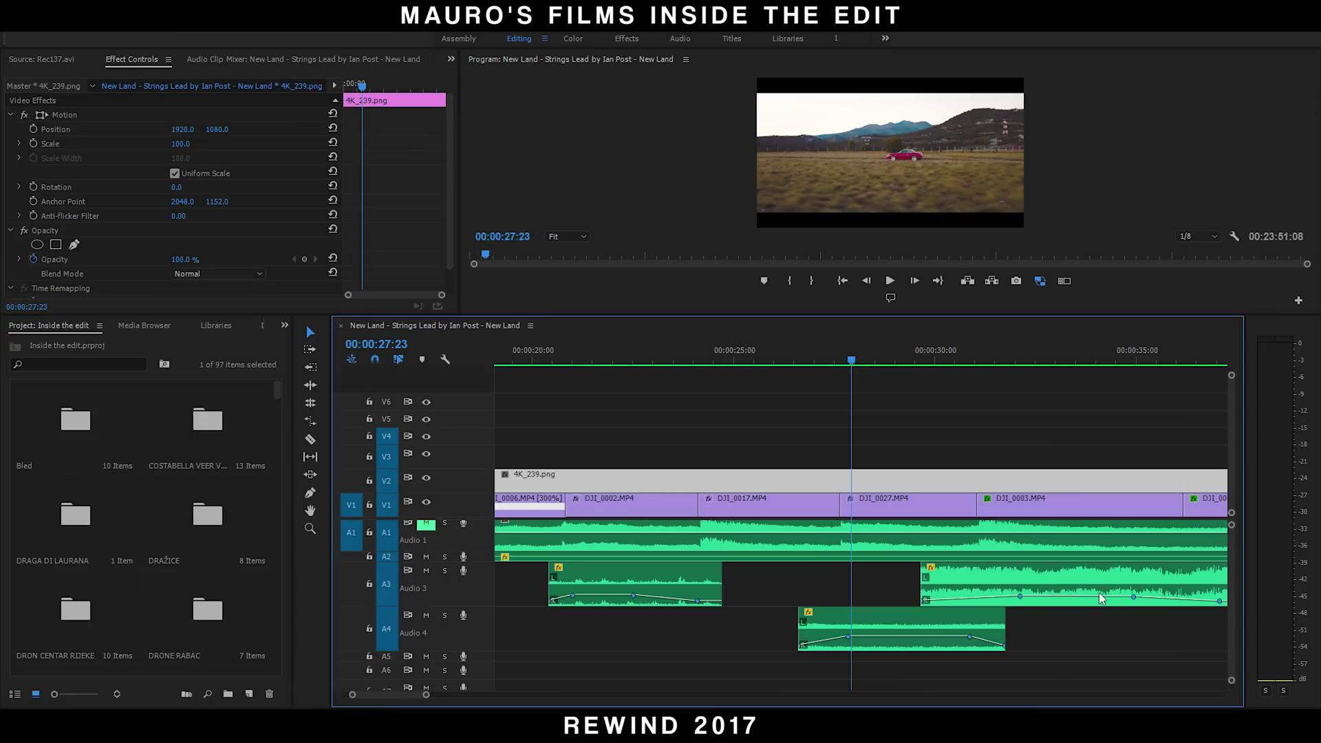
- Play the montage from the red car shot, then zoom the timeline out with the scrollbar handle
{"action": "left_click", "coordinate": [889, 281]}
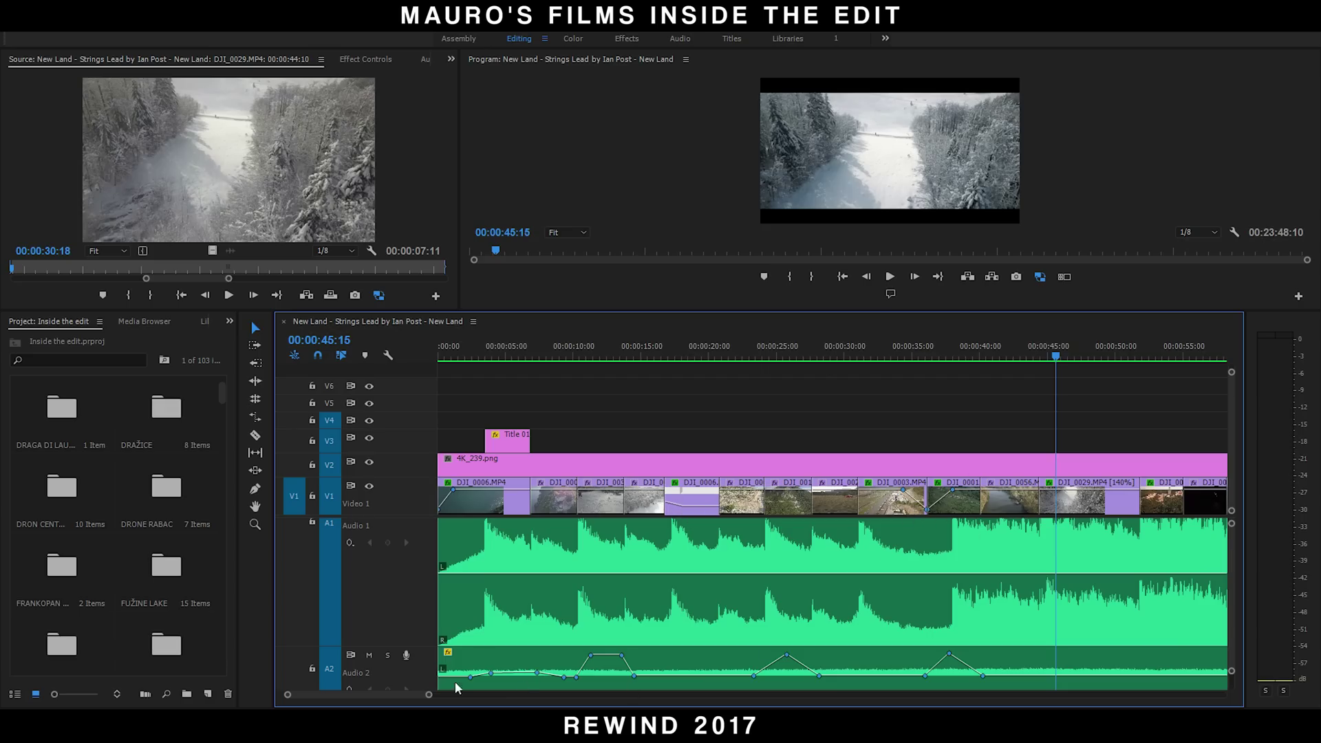
{"action": "left_click_drag", "start_coordinate": [430, 695], "coordinate": [495, 696]}
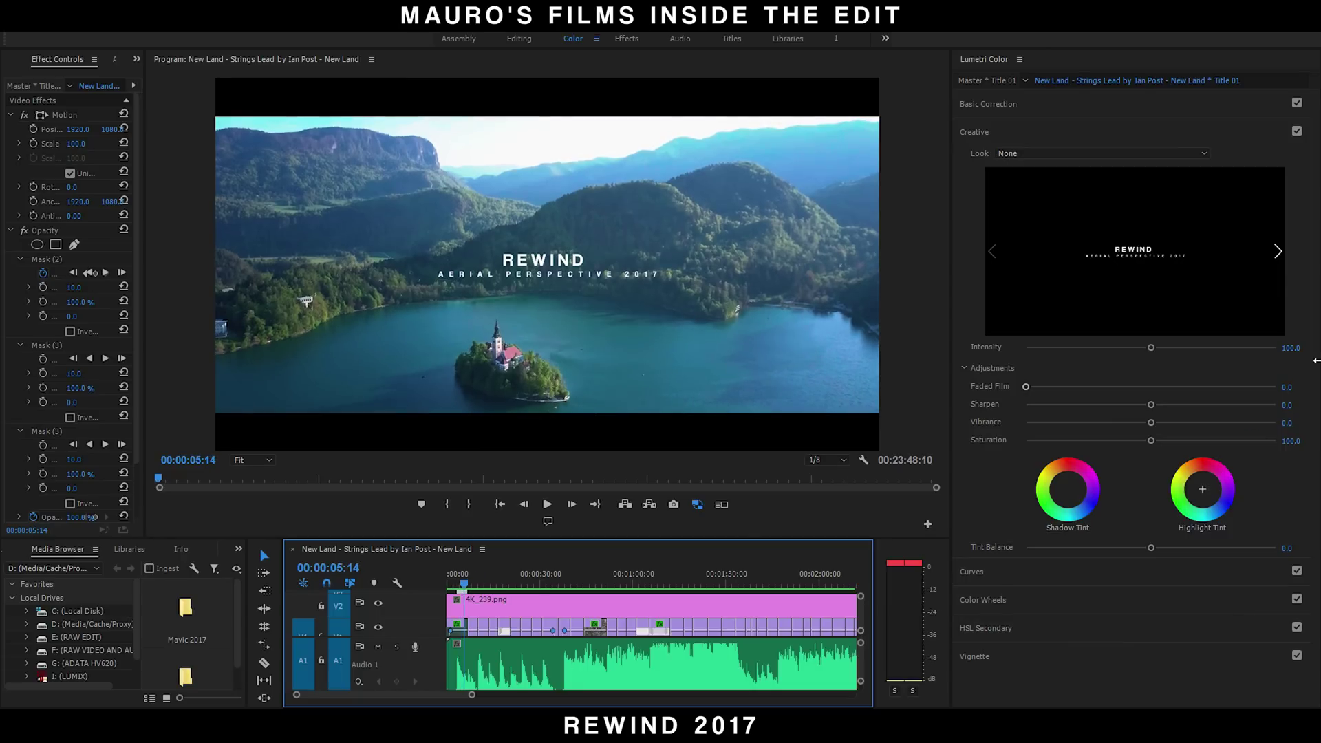
- Adjust Lumetri Curves, Creative look and Basic Correction on DJI_0006.MP4 and the meadow clip
{"action": "left_click", "coordinate": [988, 571]}
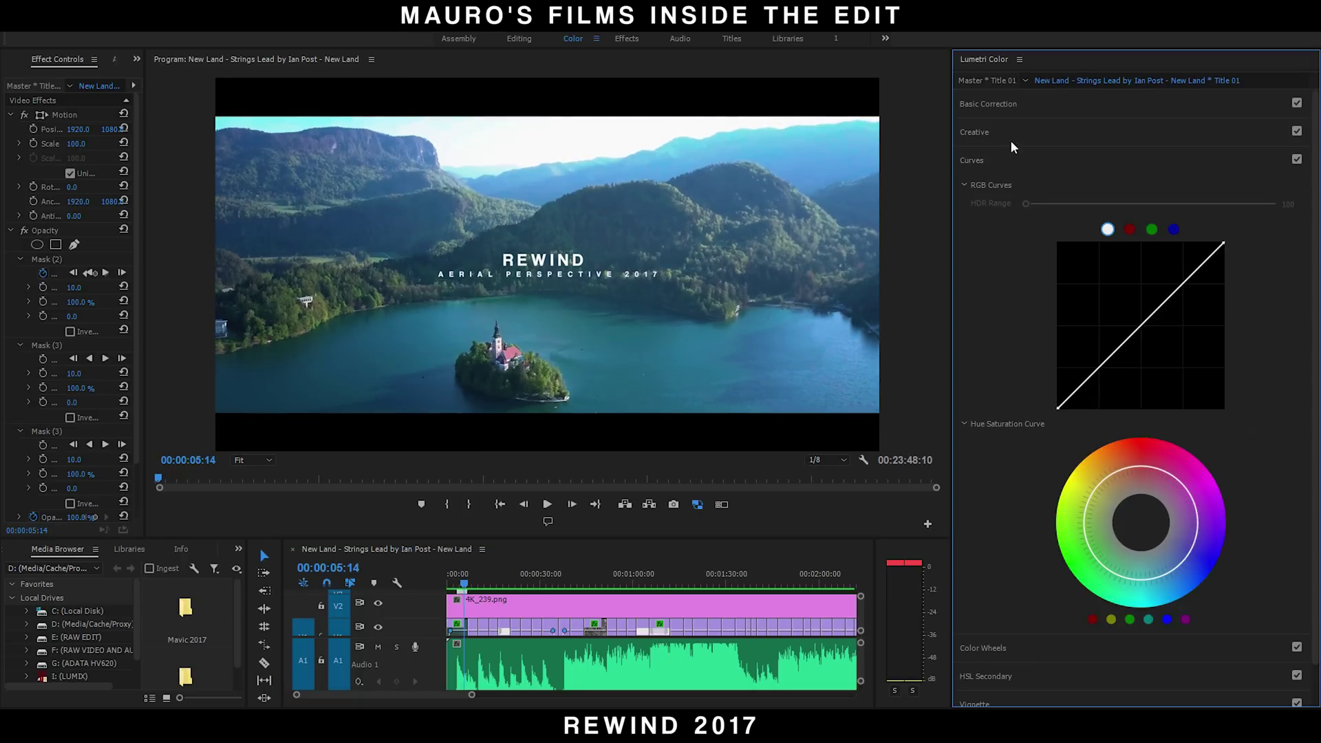
{"action": "left_click", "coordinate": [463, 626]}
{"action": "left_click", "coordinate": [1053, 131]}
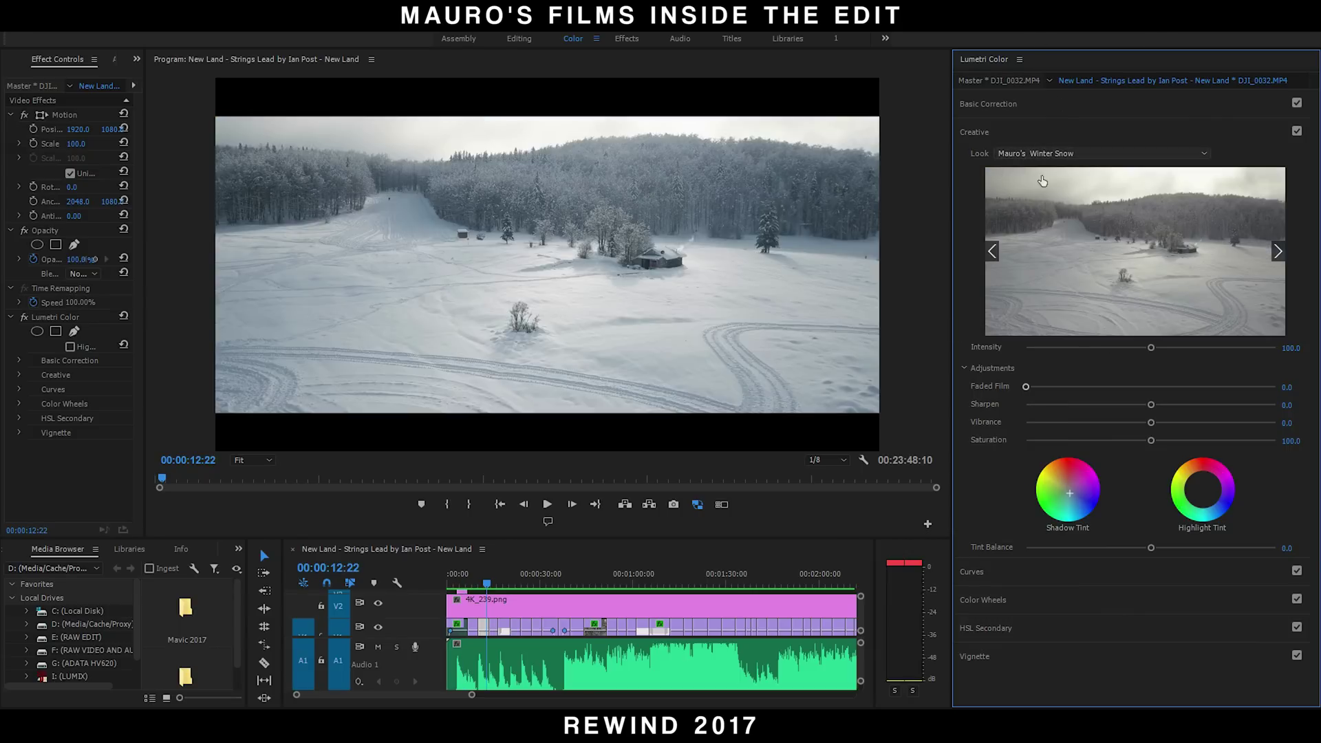
{"action": "left_click", "coordinate": [1013, 103]}
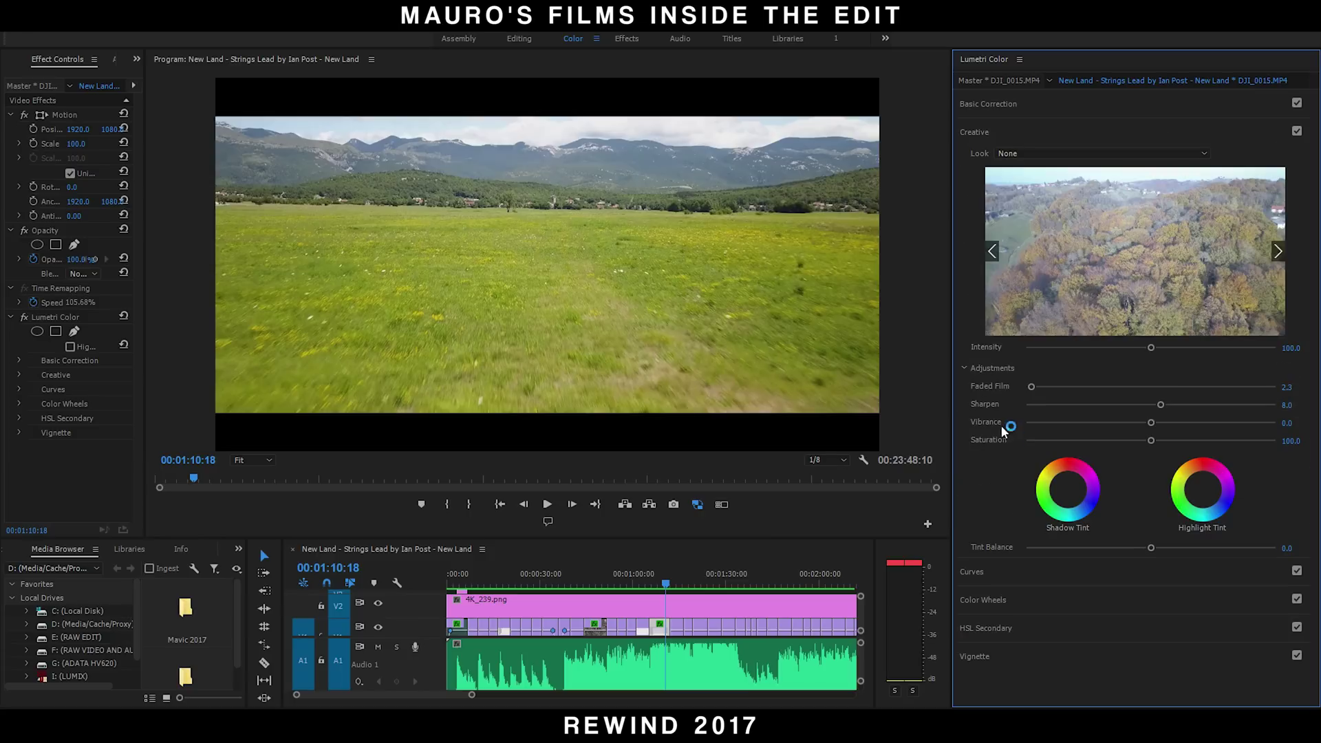
{"action": "left_click", "coordinate": [1028, 578]}
{"action": "left_click", "coordinate": [1075, 113]}
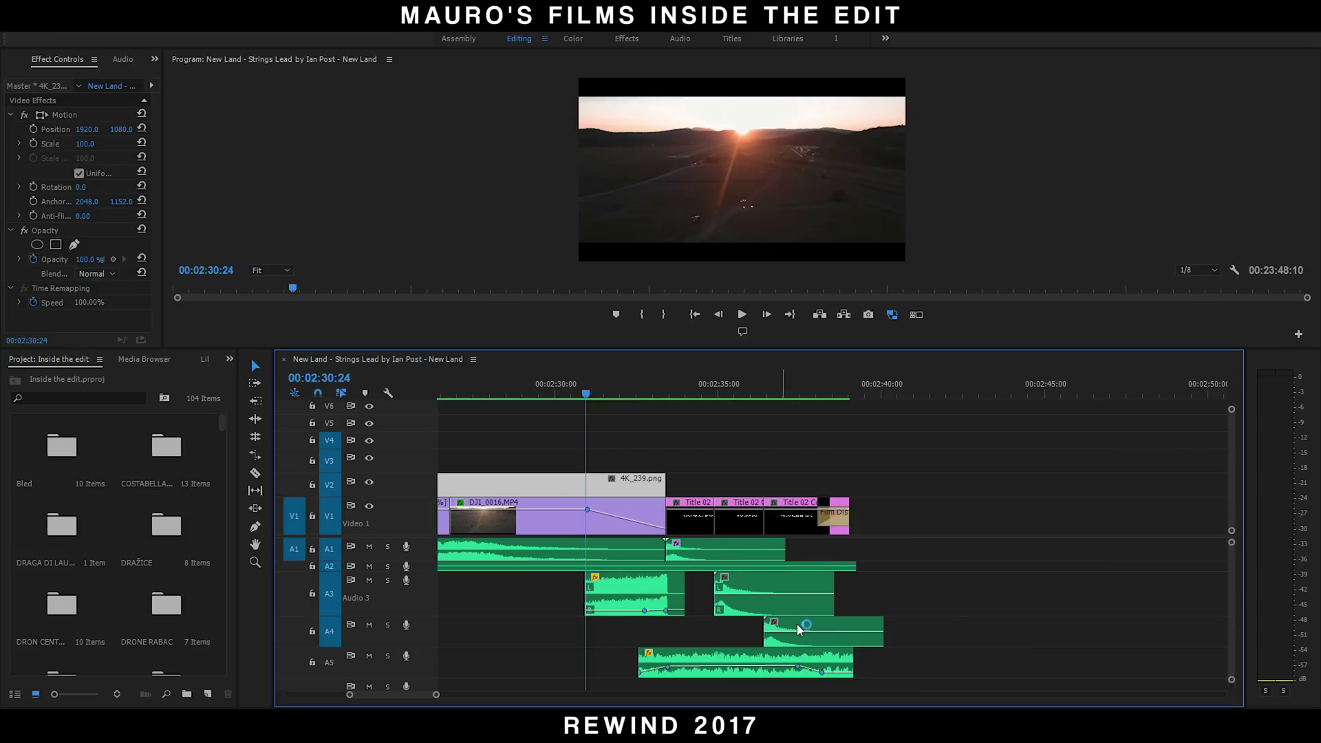
- Play the closing sunset and title shots, then scroll the H.264 Export Settings for Rewind 2017.mp4
{"action": "left_click", "coordinate": [741, 315]}
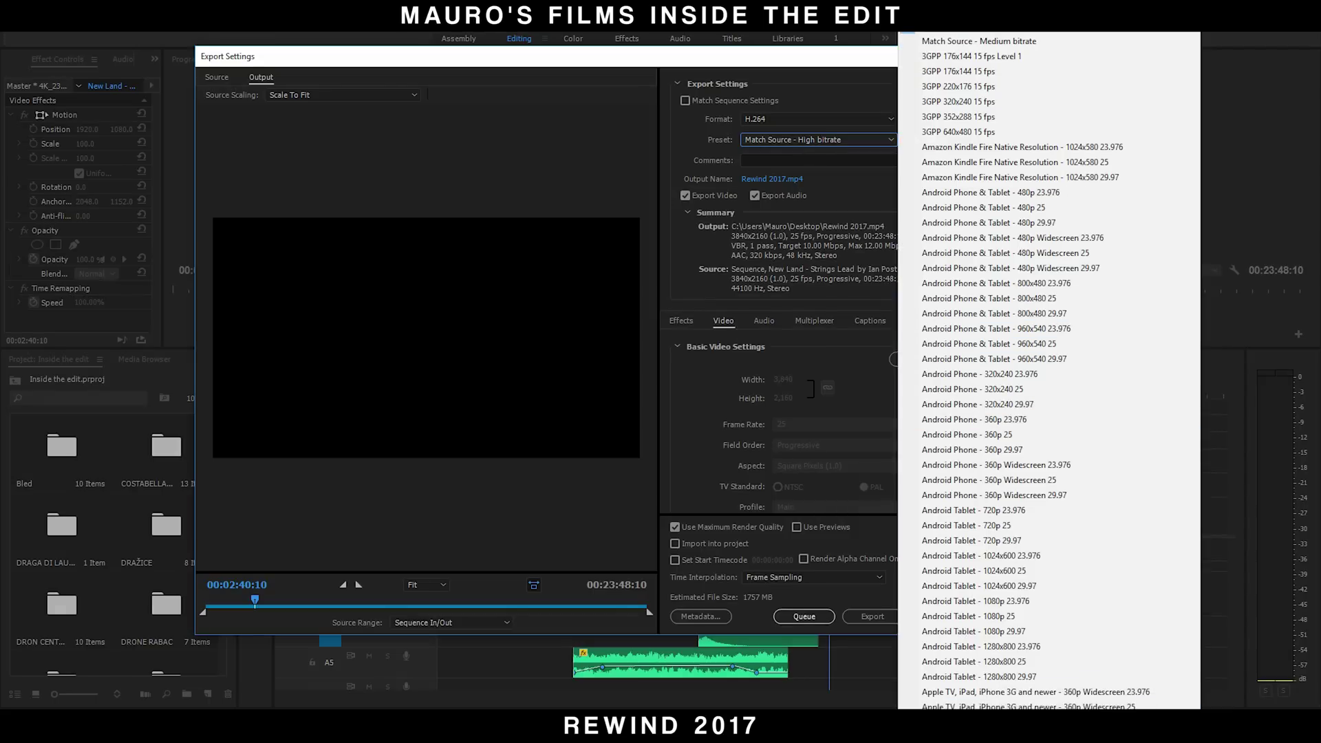
{"action": "scroll", "coordinate": [1049, 371], "scroll_direction": "down", "scroll_amount": 13}
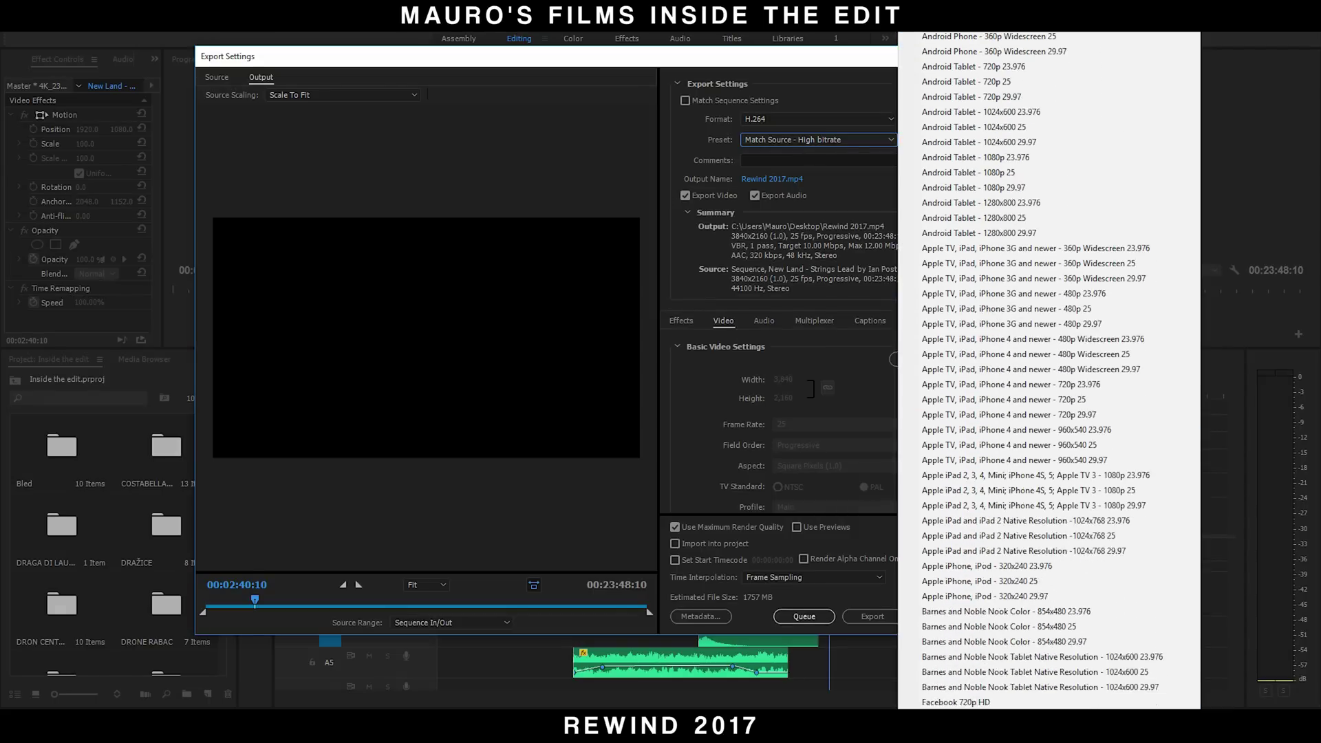
- Apply the YouTube 2160p 4K preset (VBR 1 pass, 40 Mbps) and enable Render at Maximum Depth
{"action": "scroll", "coordinate": [1049, 371], "scroll_direction": "down", "scroll_amount": 10}
{"action": "left_click", "coordinate": [979, 400]}
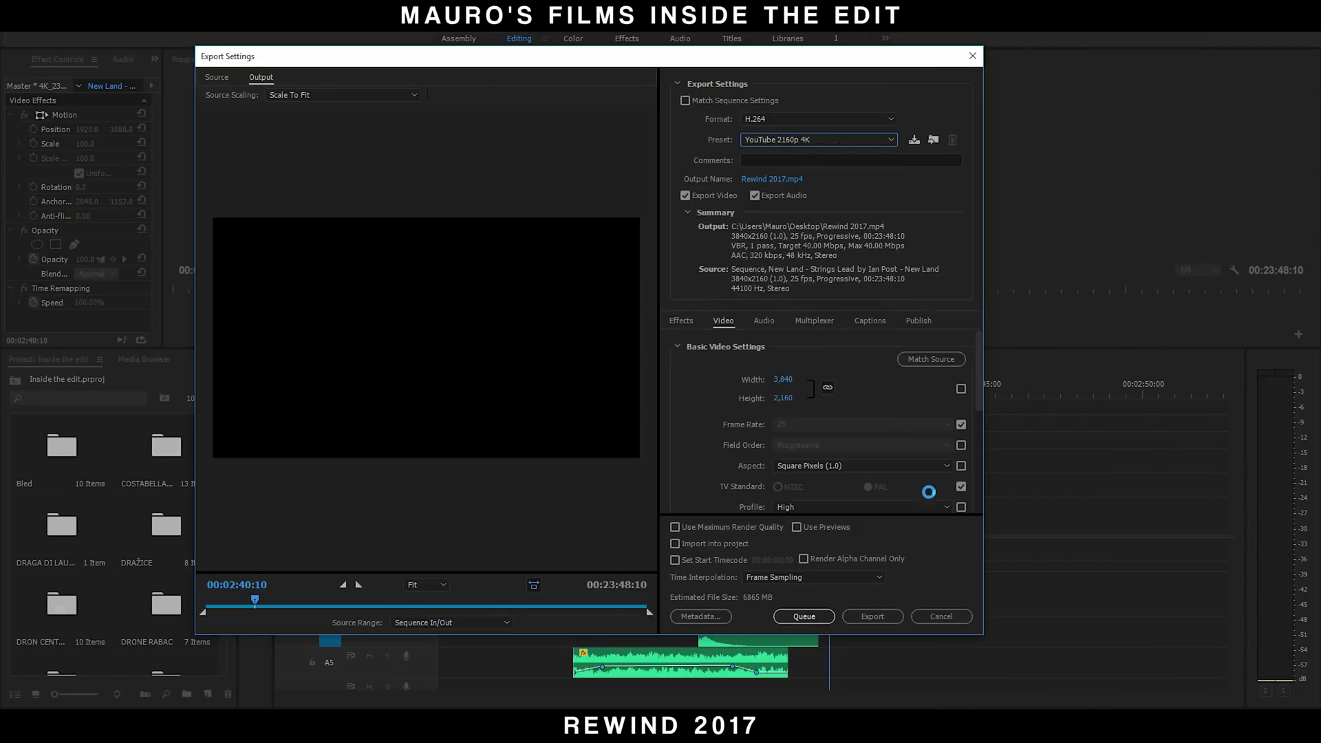
{"action": "scroll", "coordinate": [980, 400], "scroll_direction": "down", "scroll_amount": 3}
{"action": "left_click", "coordinate": [682, 414]}
{"action": "scroll", "coordinate": [683, 415], "scroll_direction": "down", "scroll_amount": 2}
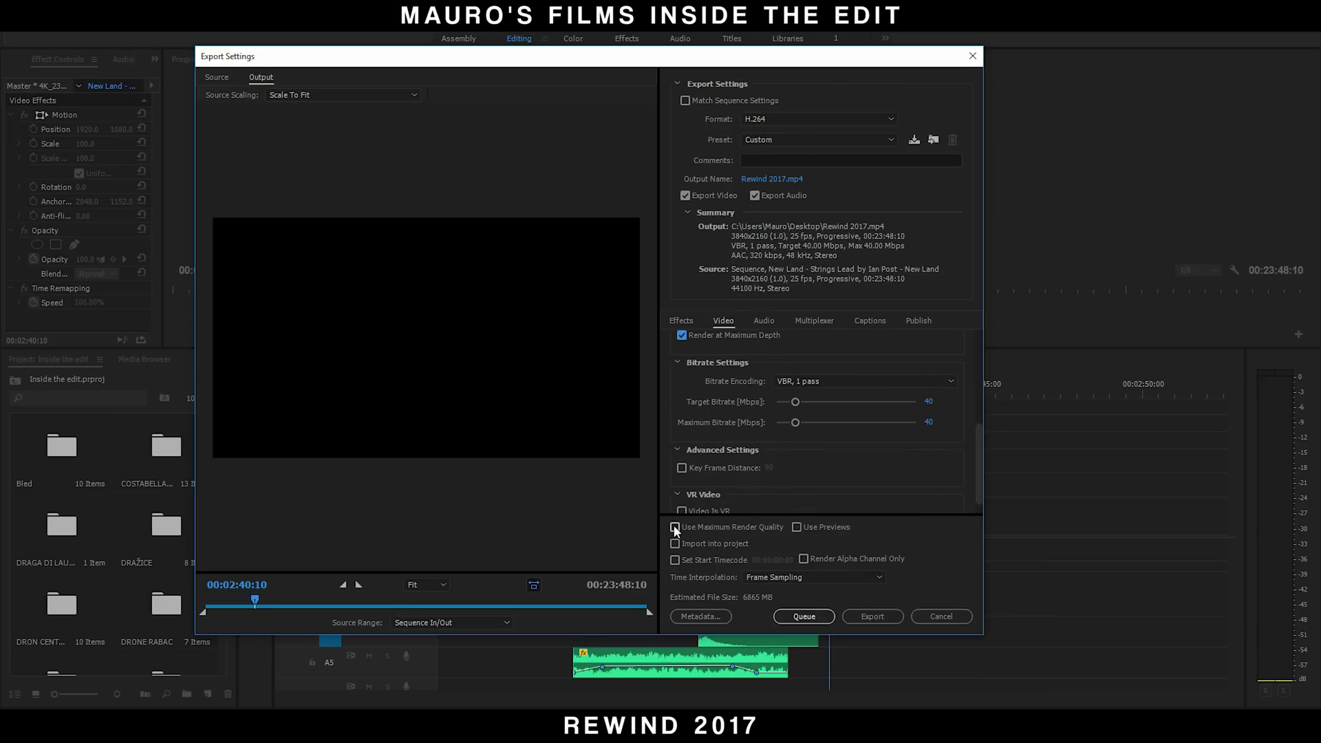